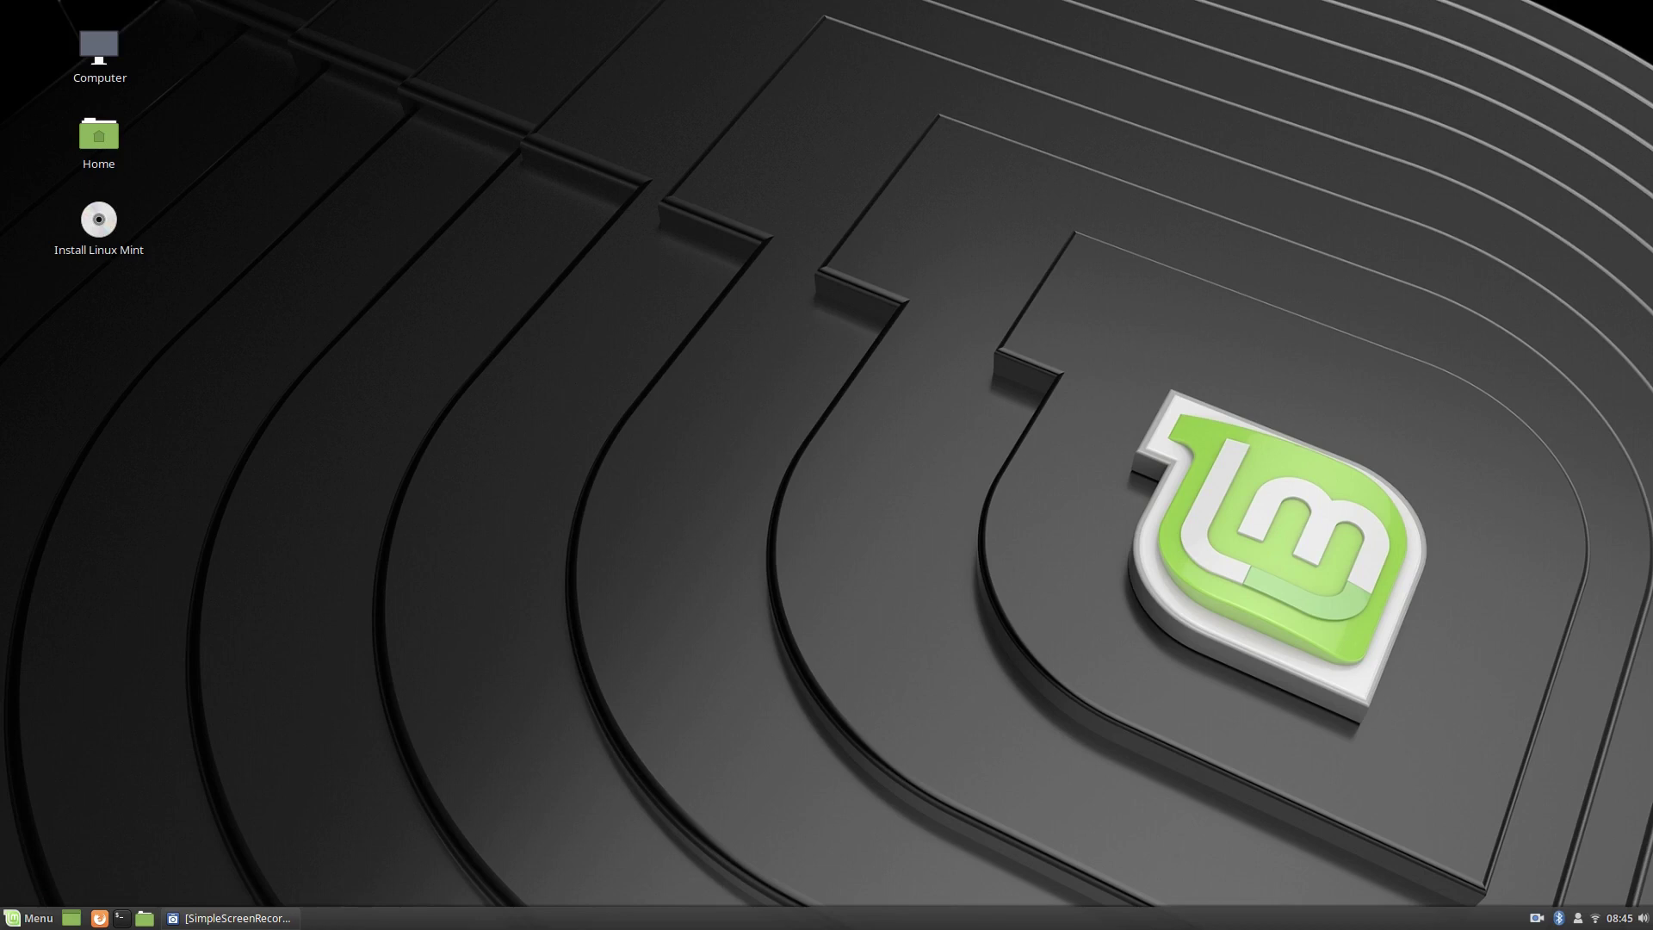
Launch GParted from the application menu by searching 'gp'.
{"action": "key", "text": "super"}
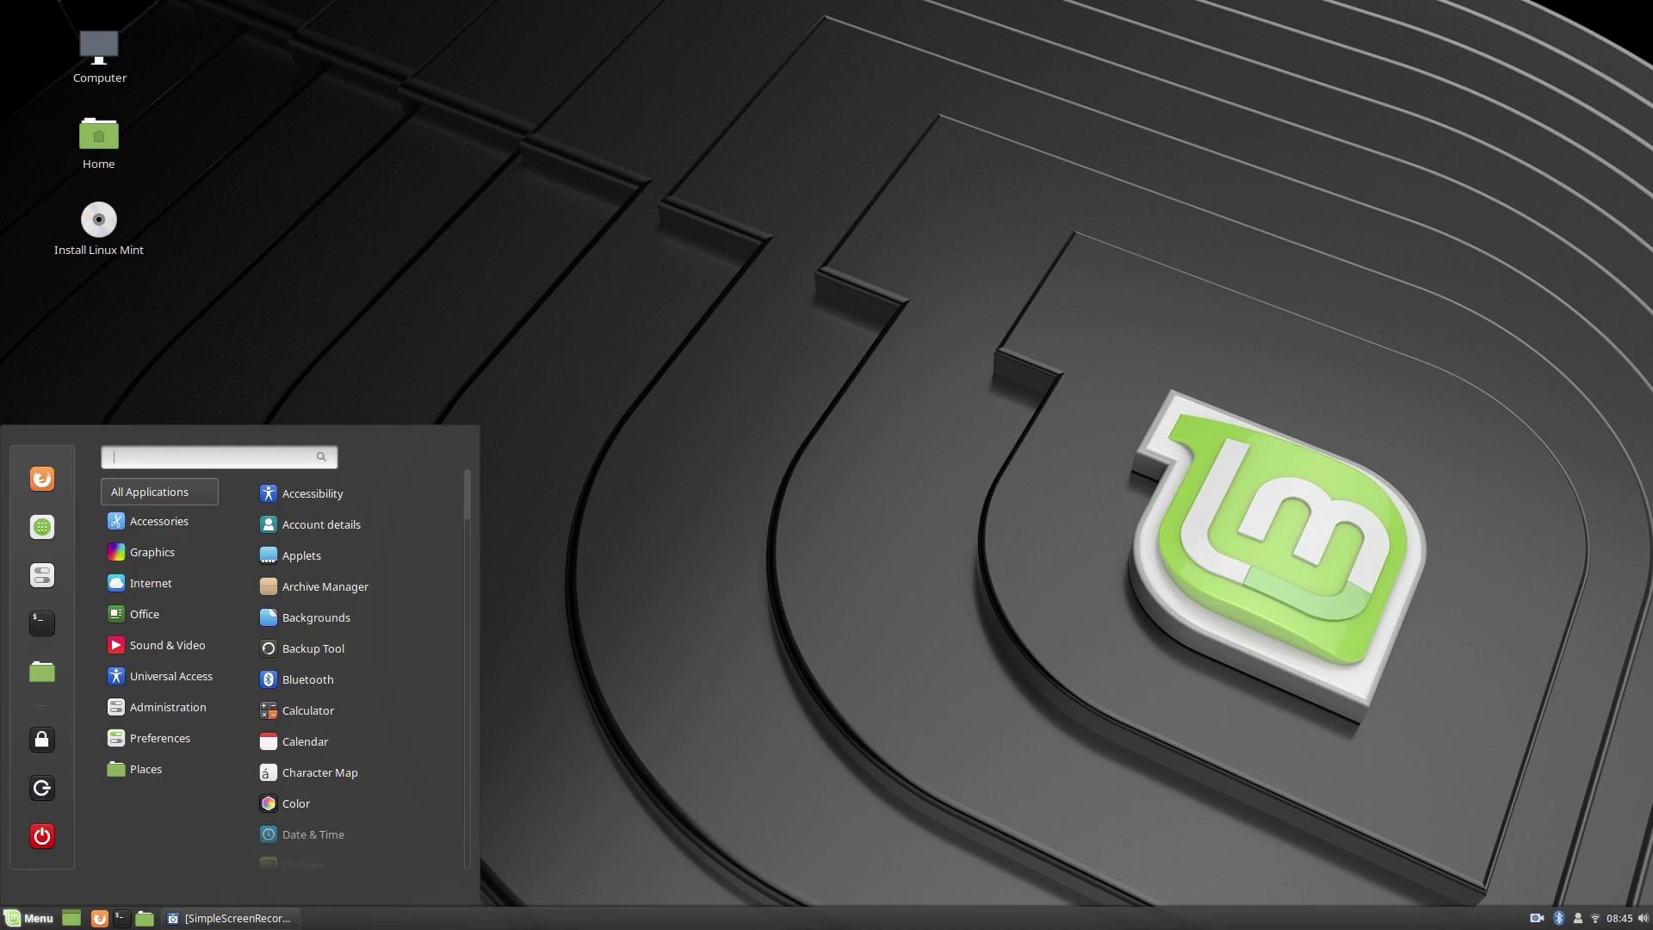
{"action": "type", "text": "gp"}
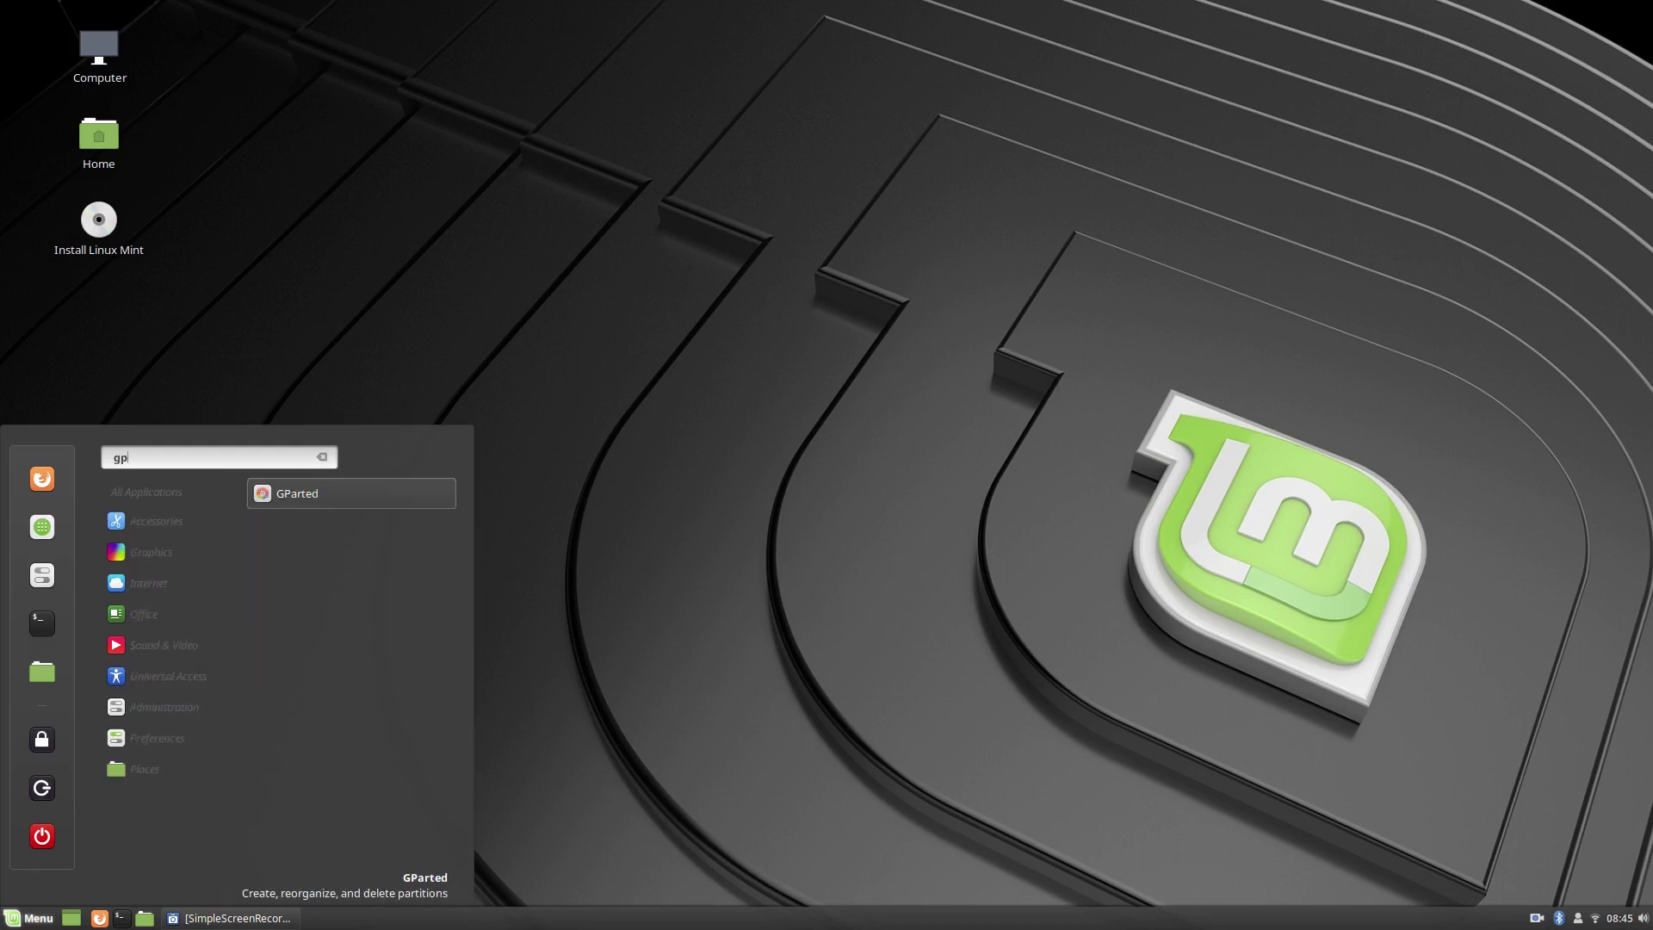
{"action": "key", "text": "Return"}
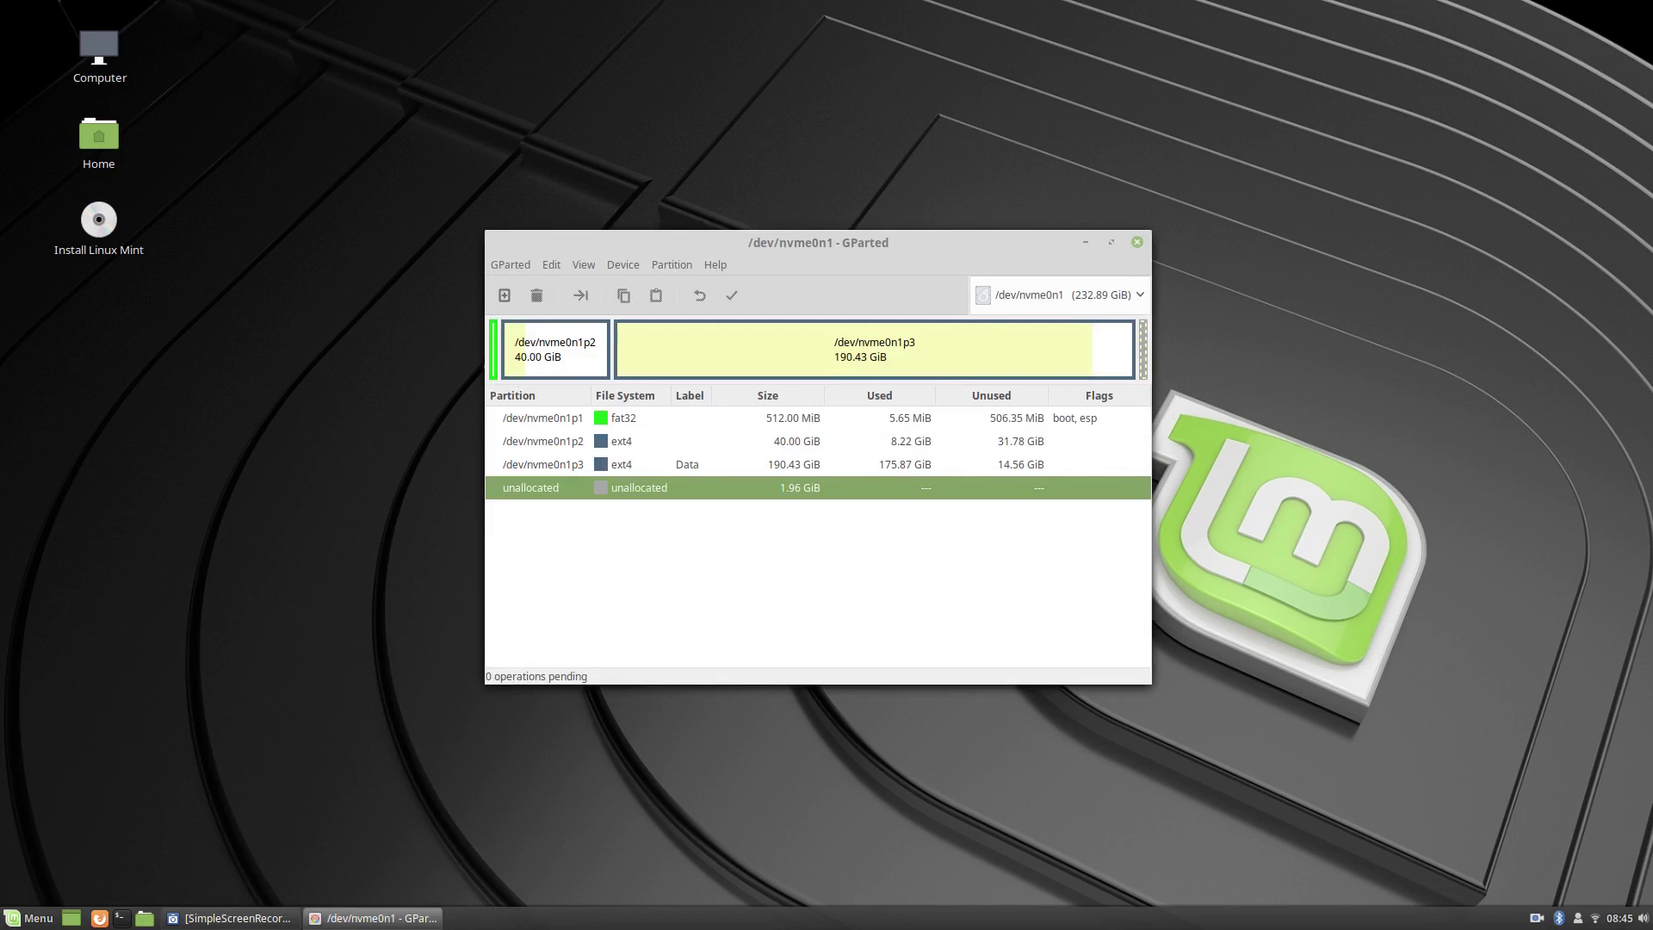
Delete the 512 MiB fat32 partition /dev/nvme0n1p1 and apply, leaving 513 MiB unallocated.
{"action": "left_click", "coordinate": [542, 418]}
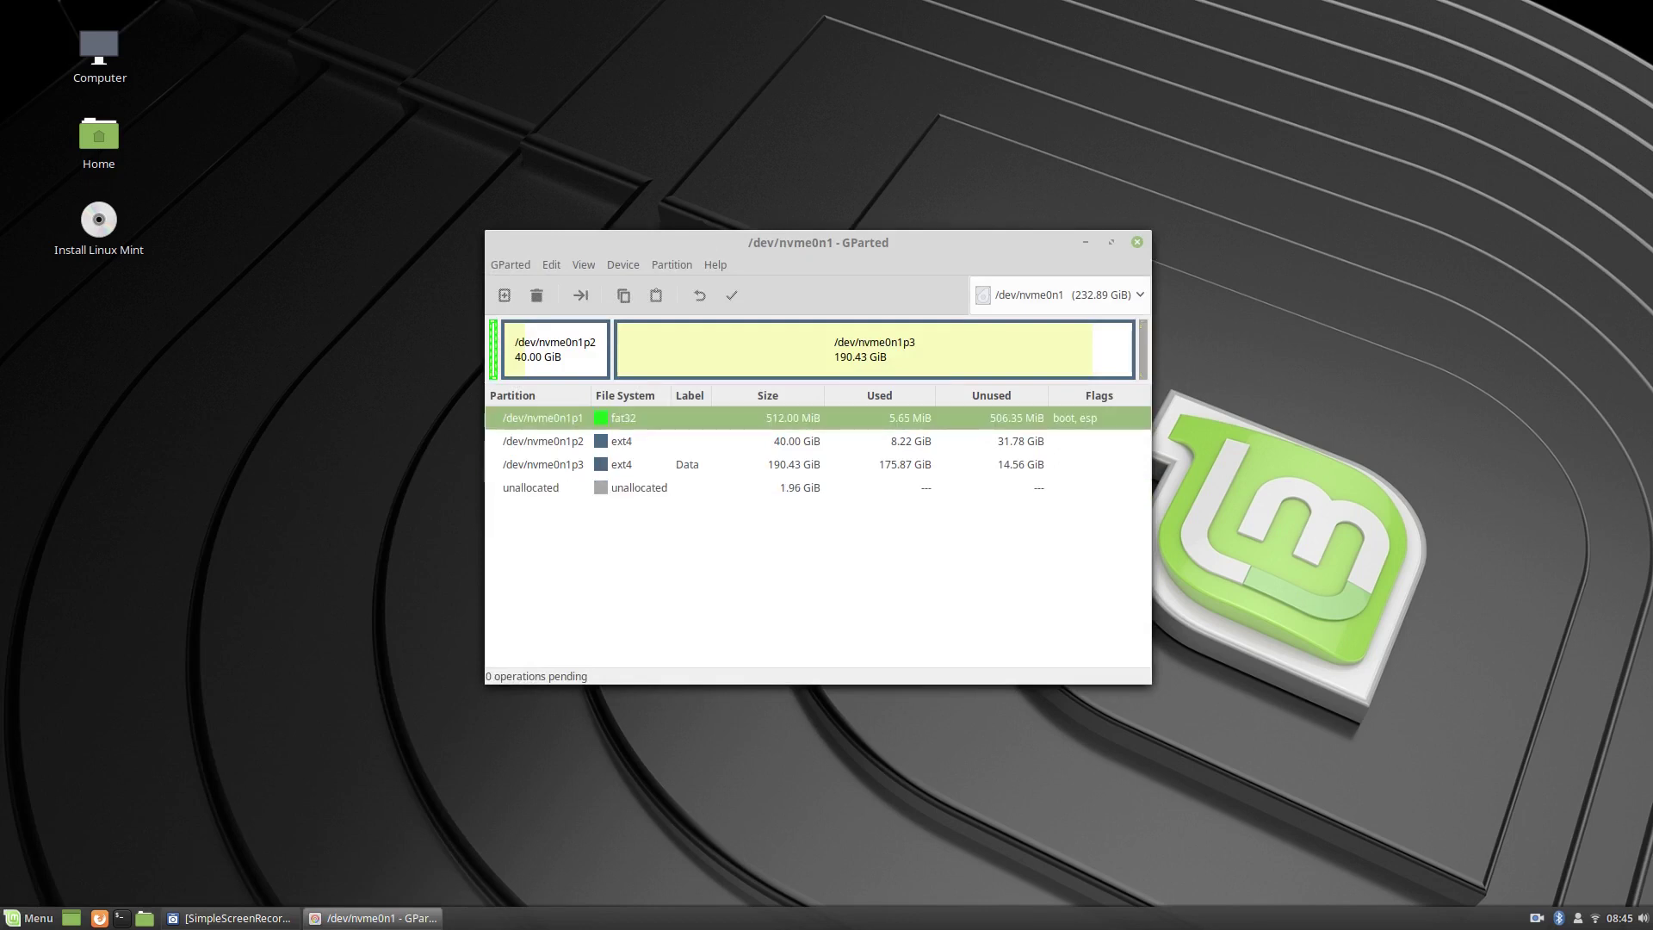
{"action": "right_click", "coordinate": [651, 419]}
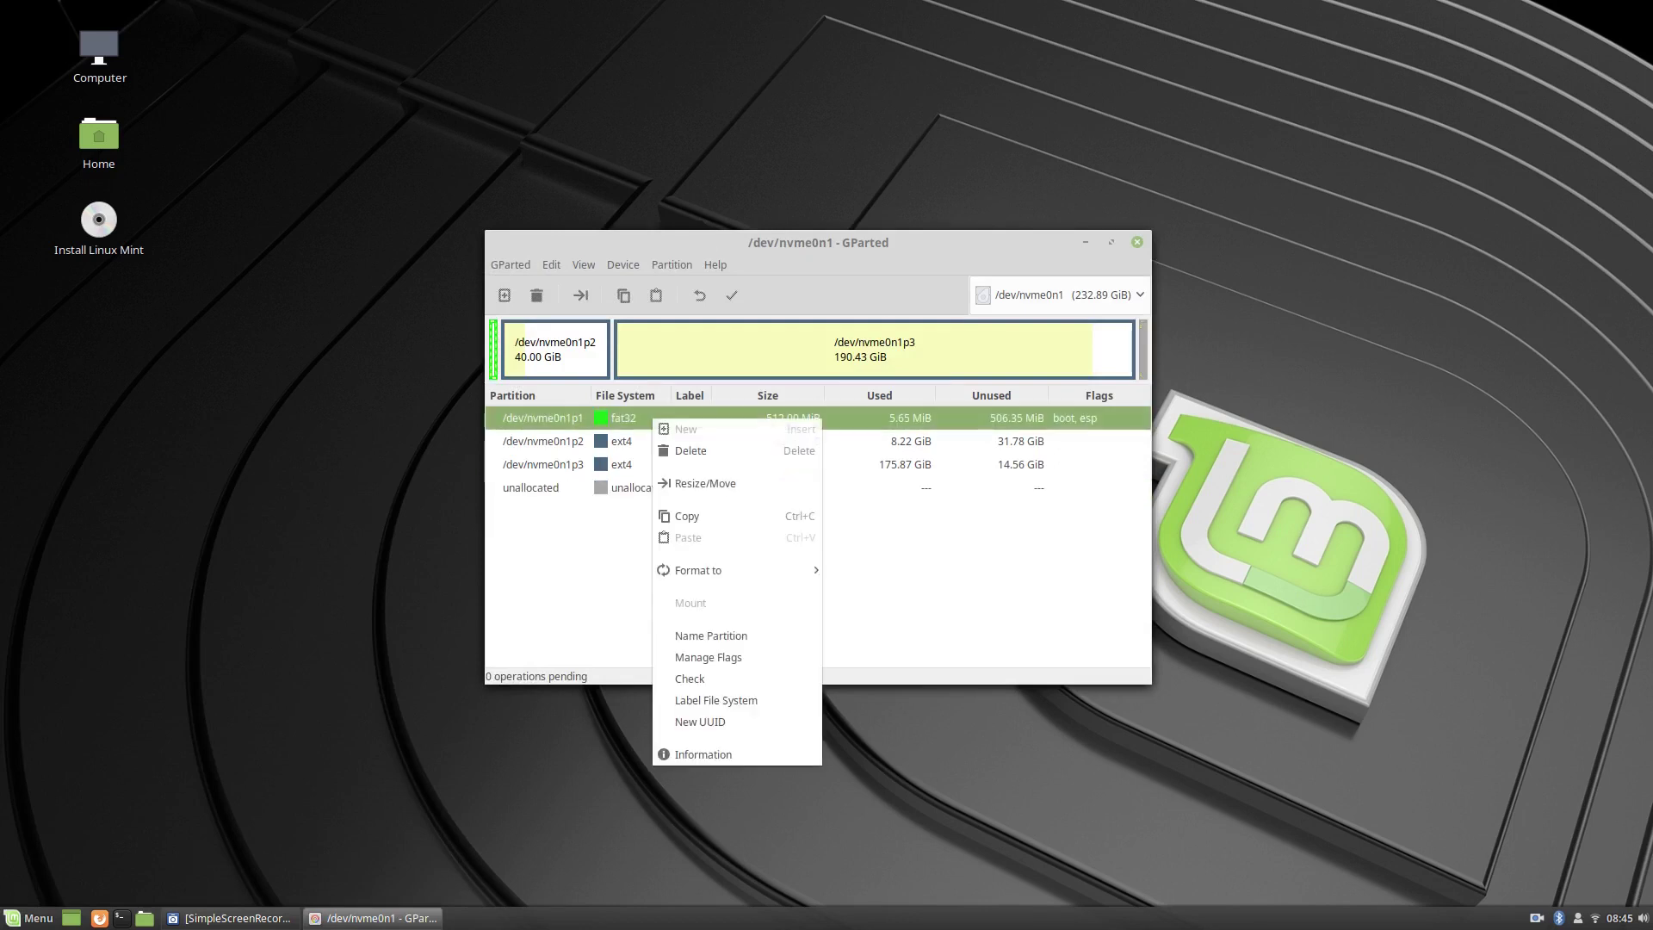
{"action": "left_click", "coordinate": [680, 449]}
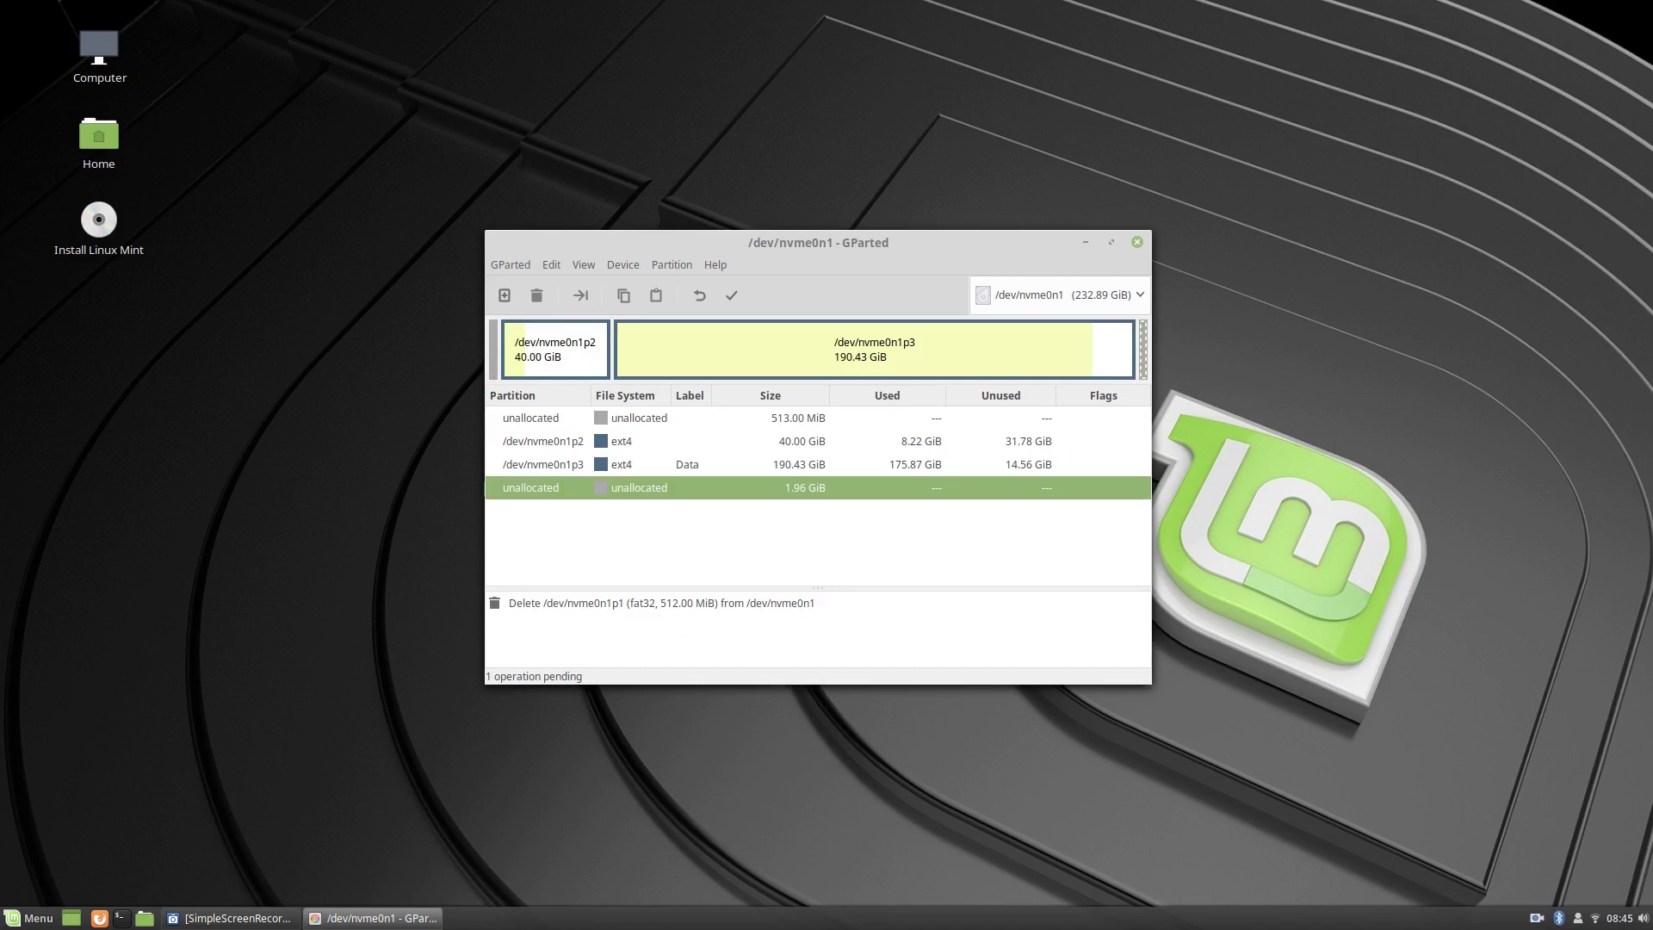
{"action": "left_click", "coordinate": [731, 296]}
{"action": "left_click", "coordinate": [980, 532]}
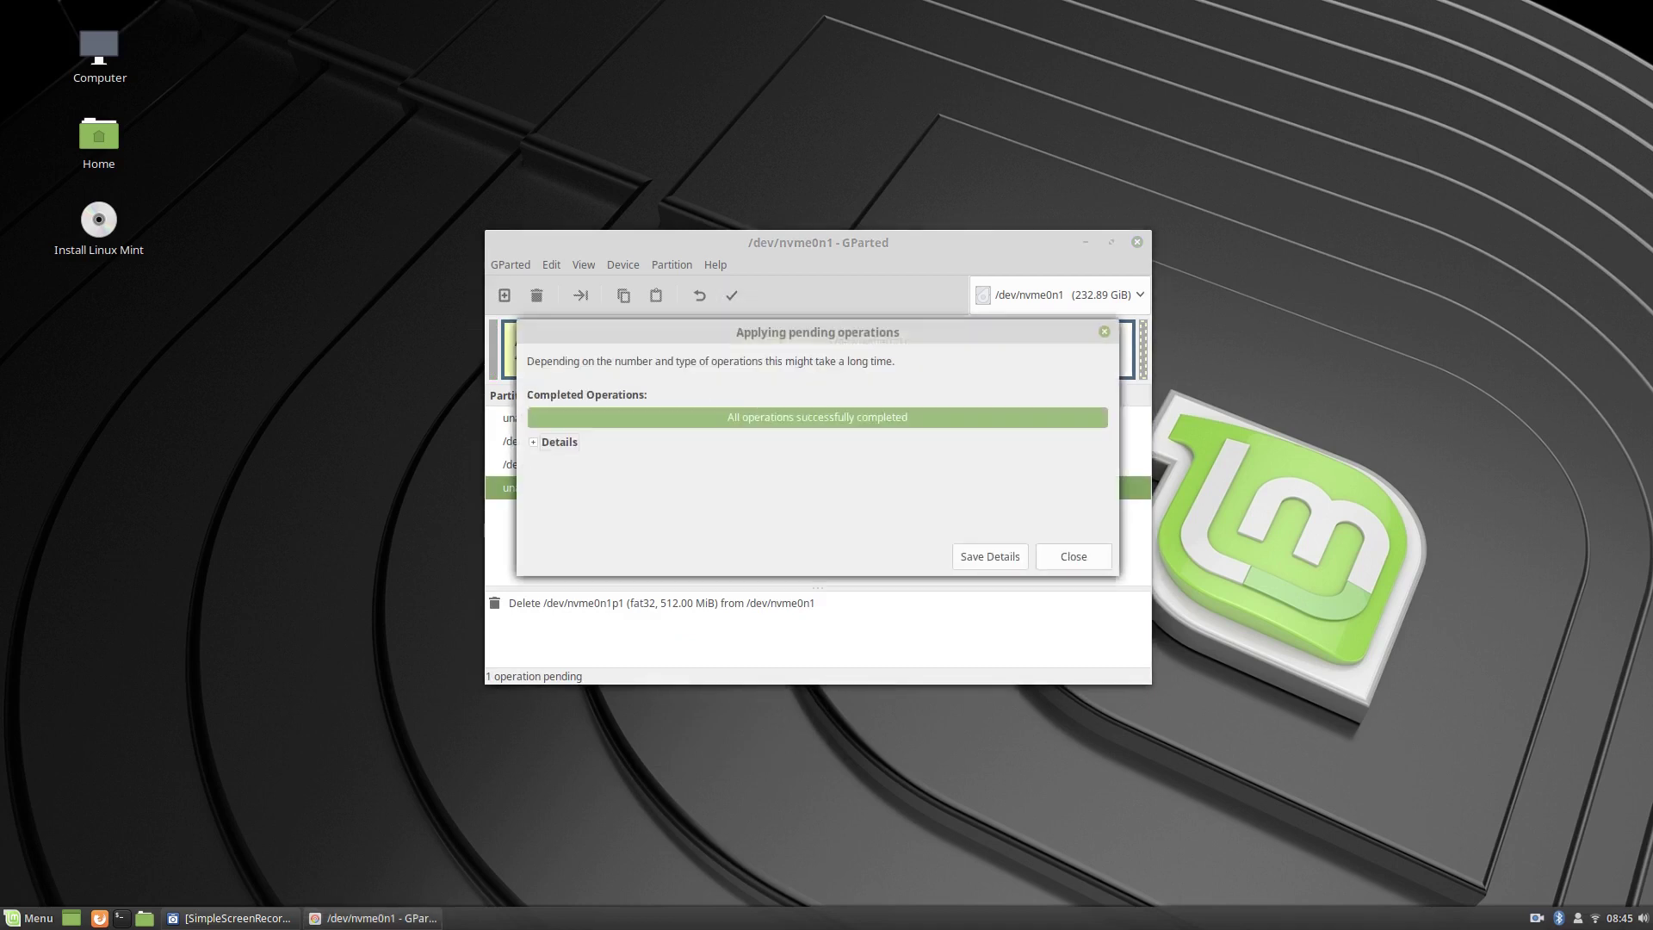
{"action": "key", "text": "Return"}
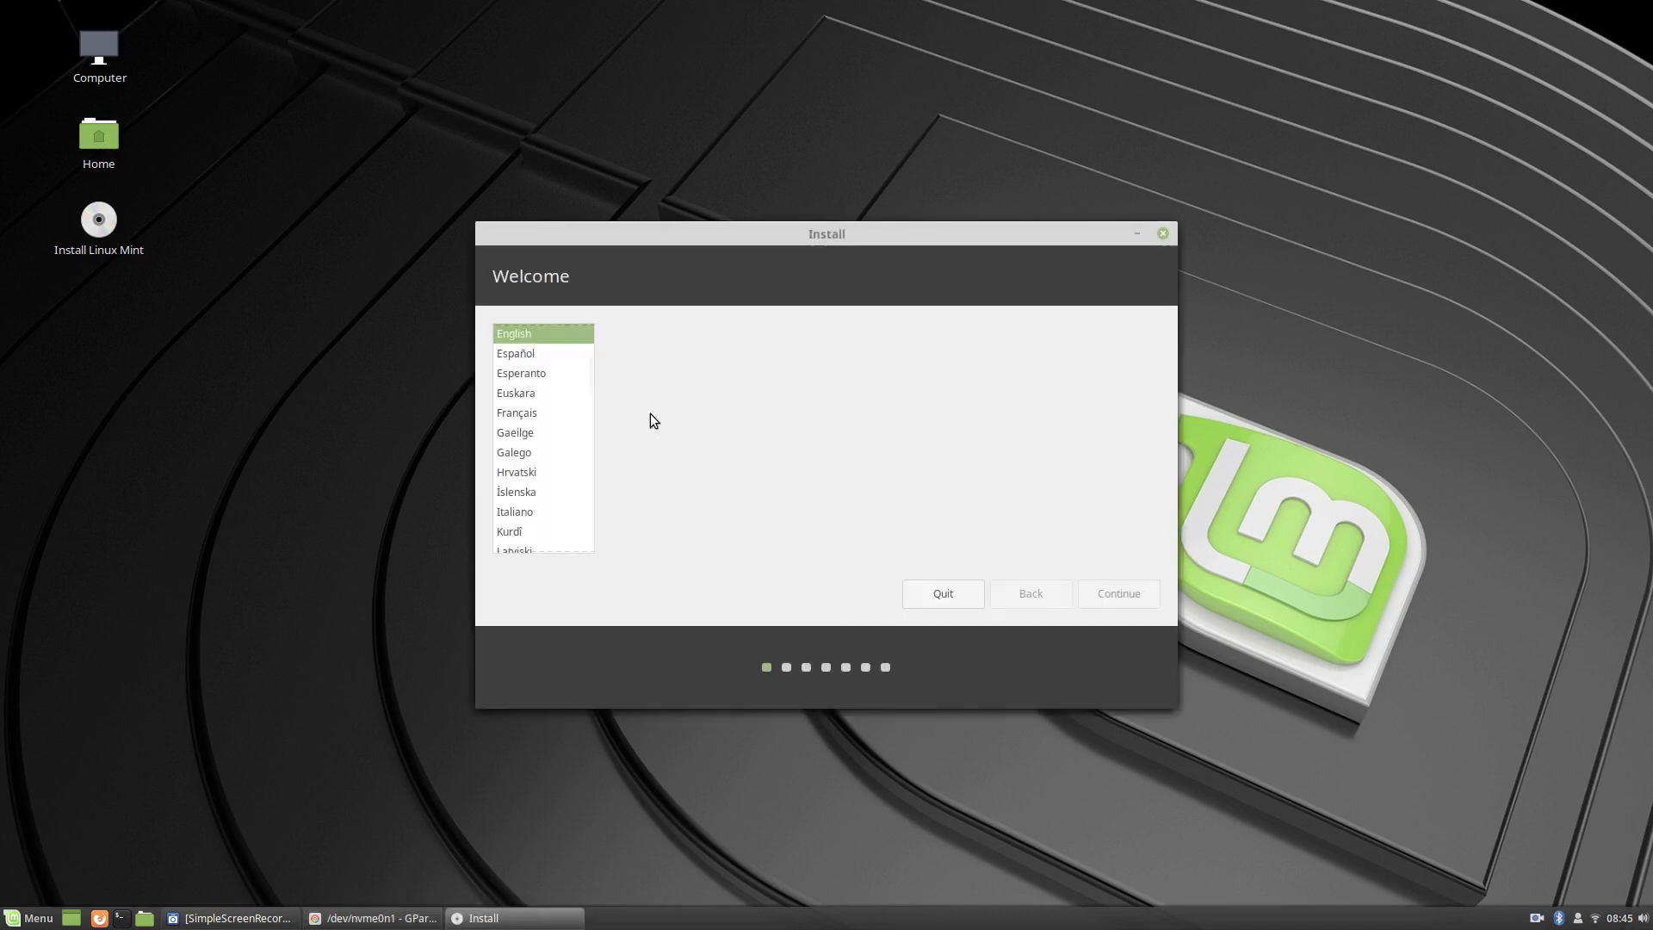
Move the installer aside and start a new partition in GParted's 513 MiB unallocated space.
{"action": "left_click_drag", "start_coordinate": [936, 240], "coordinate": [1229, 245]}
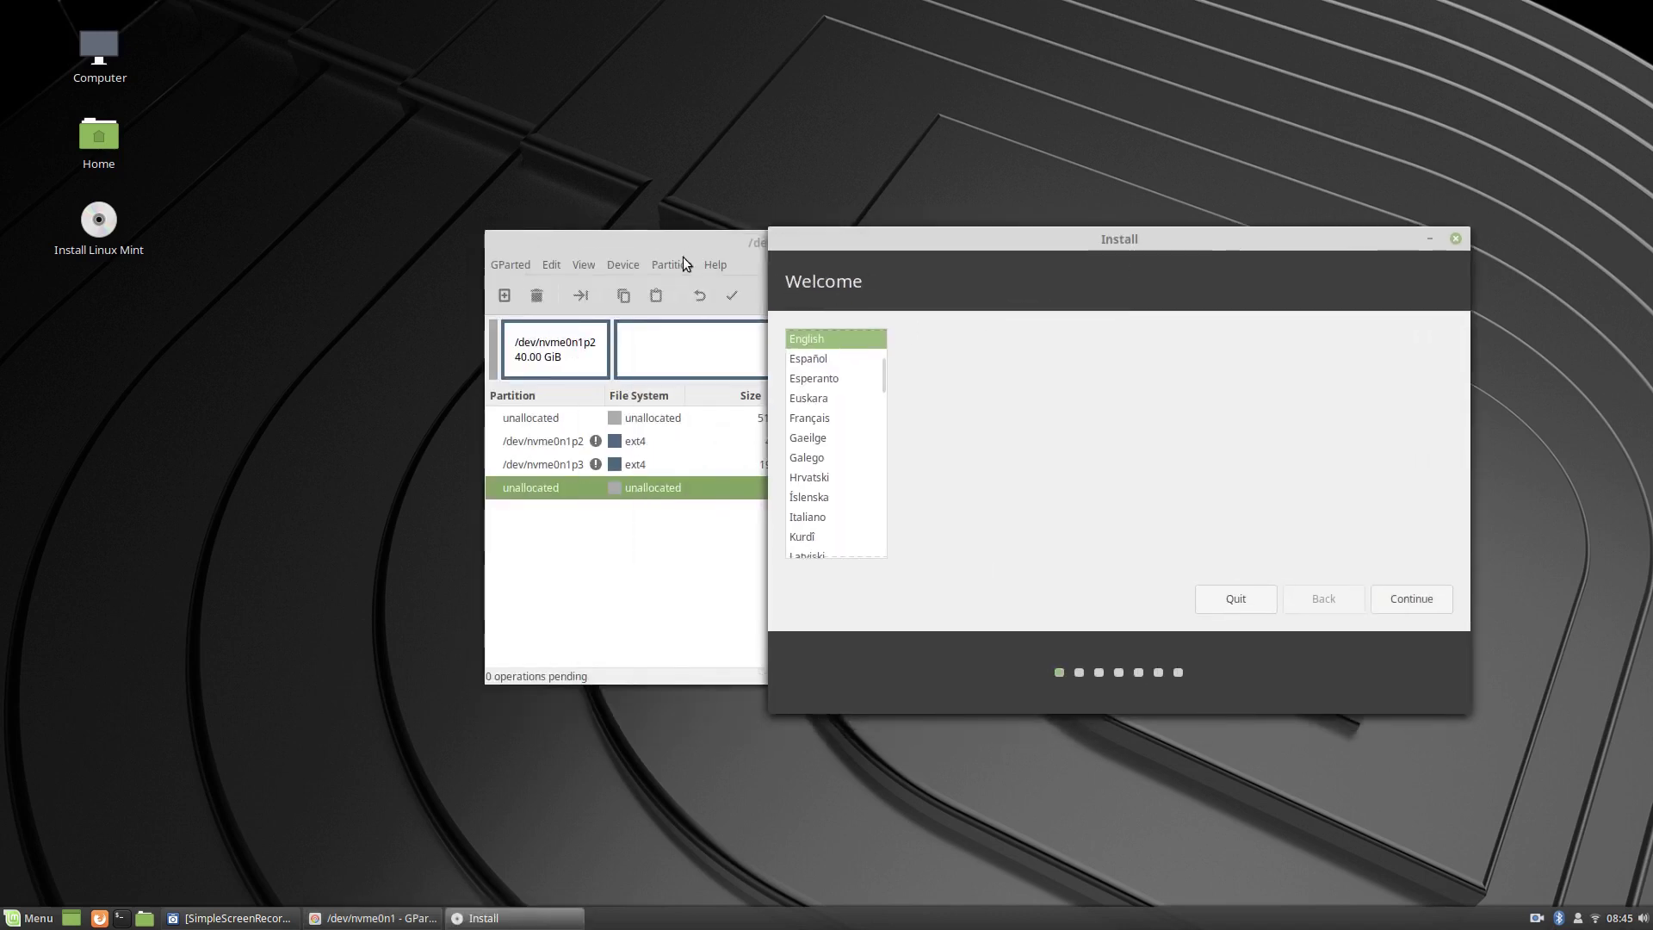
{"action": "left_click", "coordinate": [725, 315]}
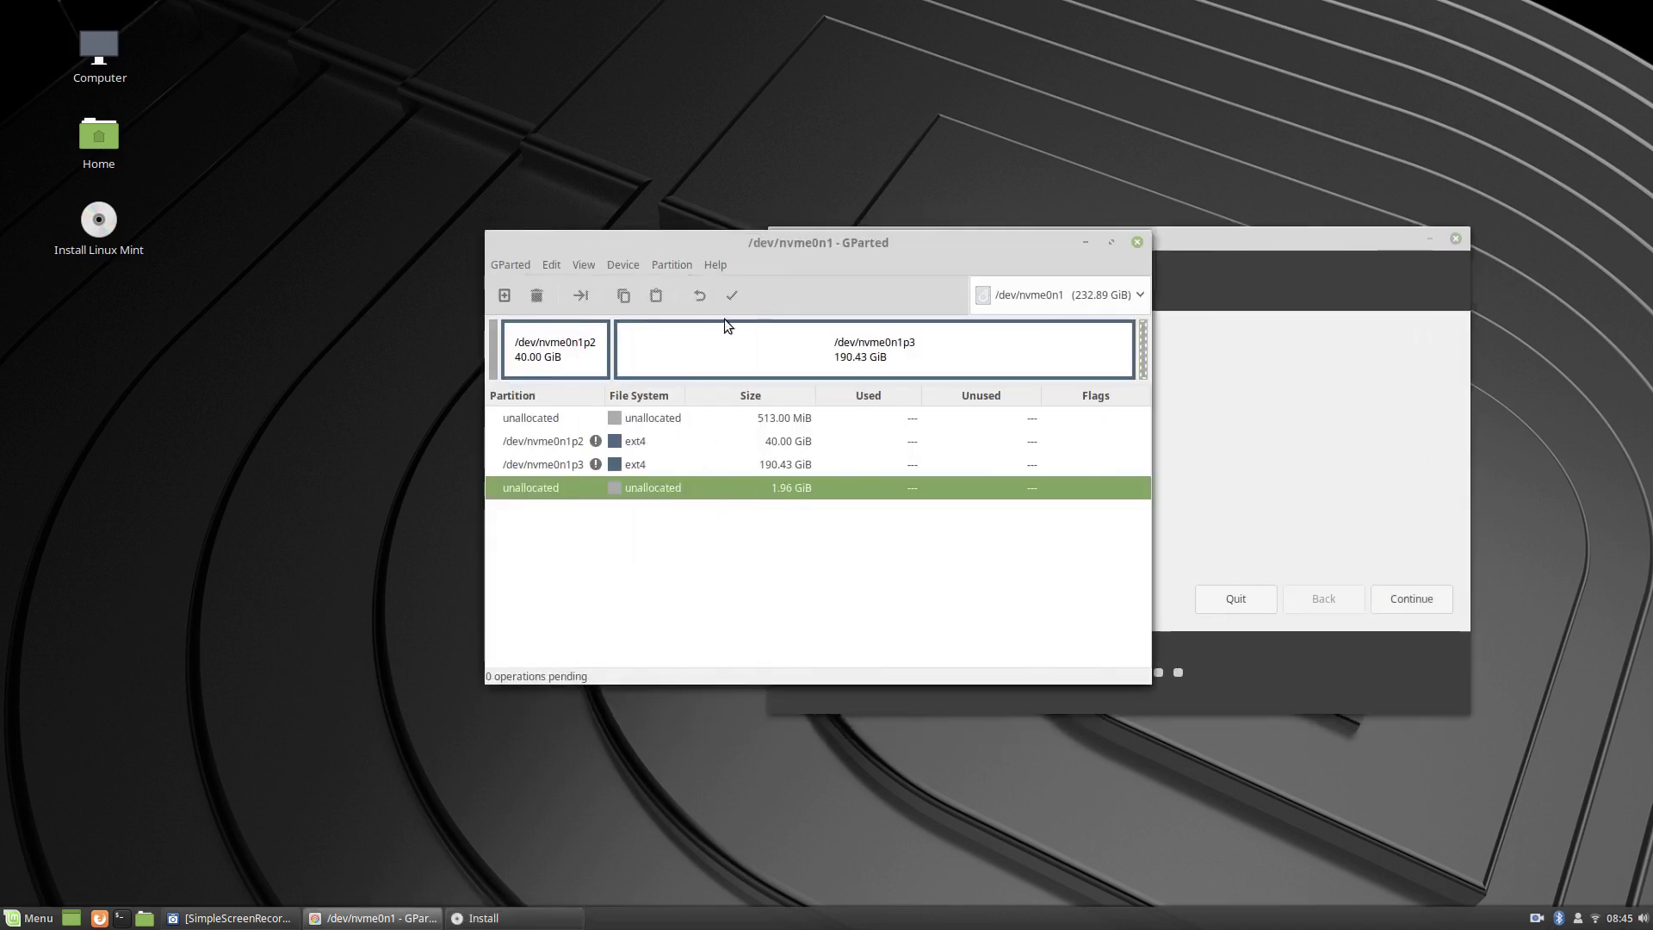
{"action": "right_click", "coordinate": [647, 421]}
{"action": "left_click", "coordinate": [674, 420]}
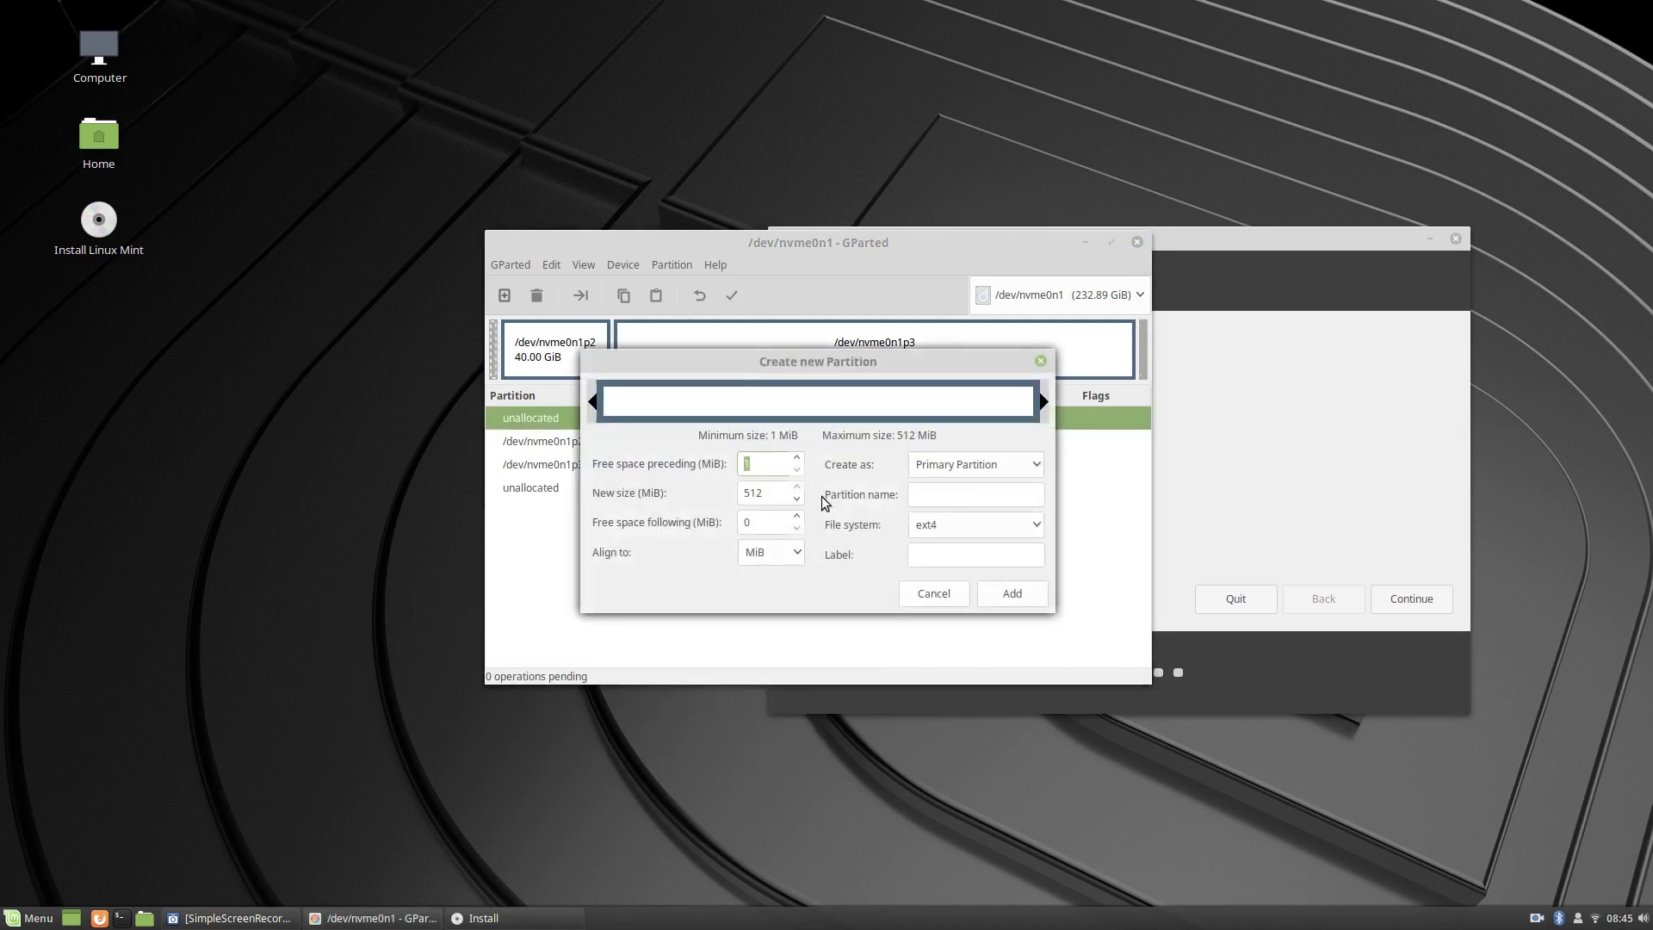
Make the new 512 MiB partition fat32, add it, and apply the operation.
{"action": "left_click", "coordinate": [987, 520]}
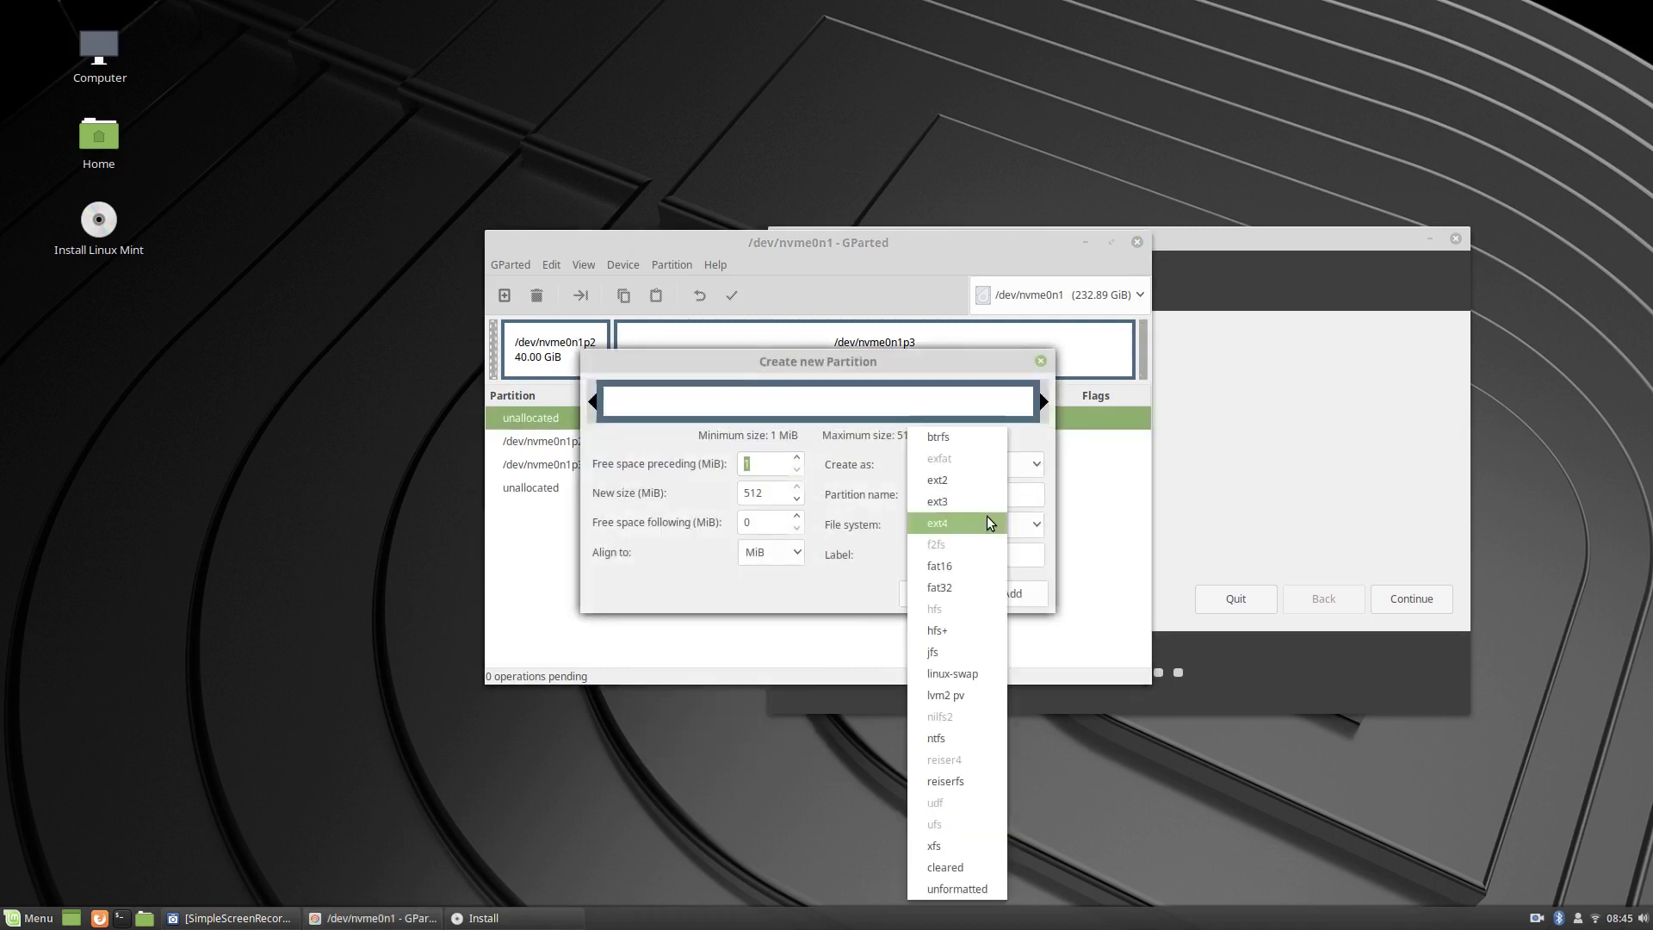
{"action": "left_click", "coordinate": [957, 587]}
{"action": "left_click", "coordinate": [999, 593]}
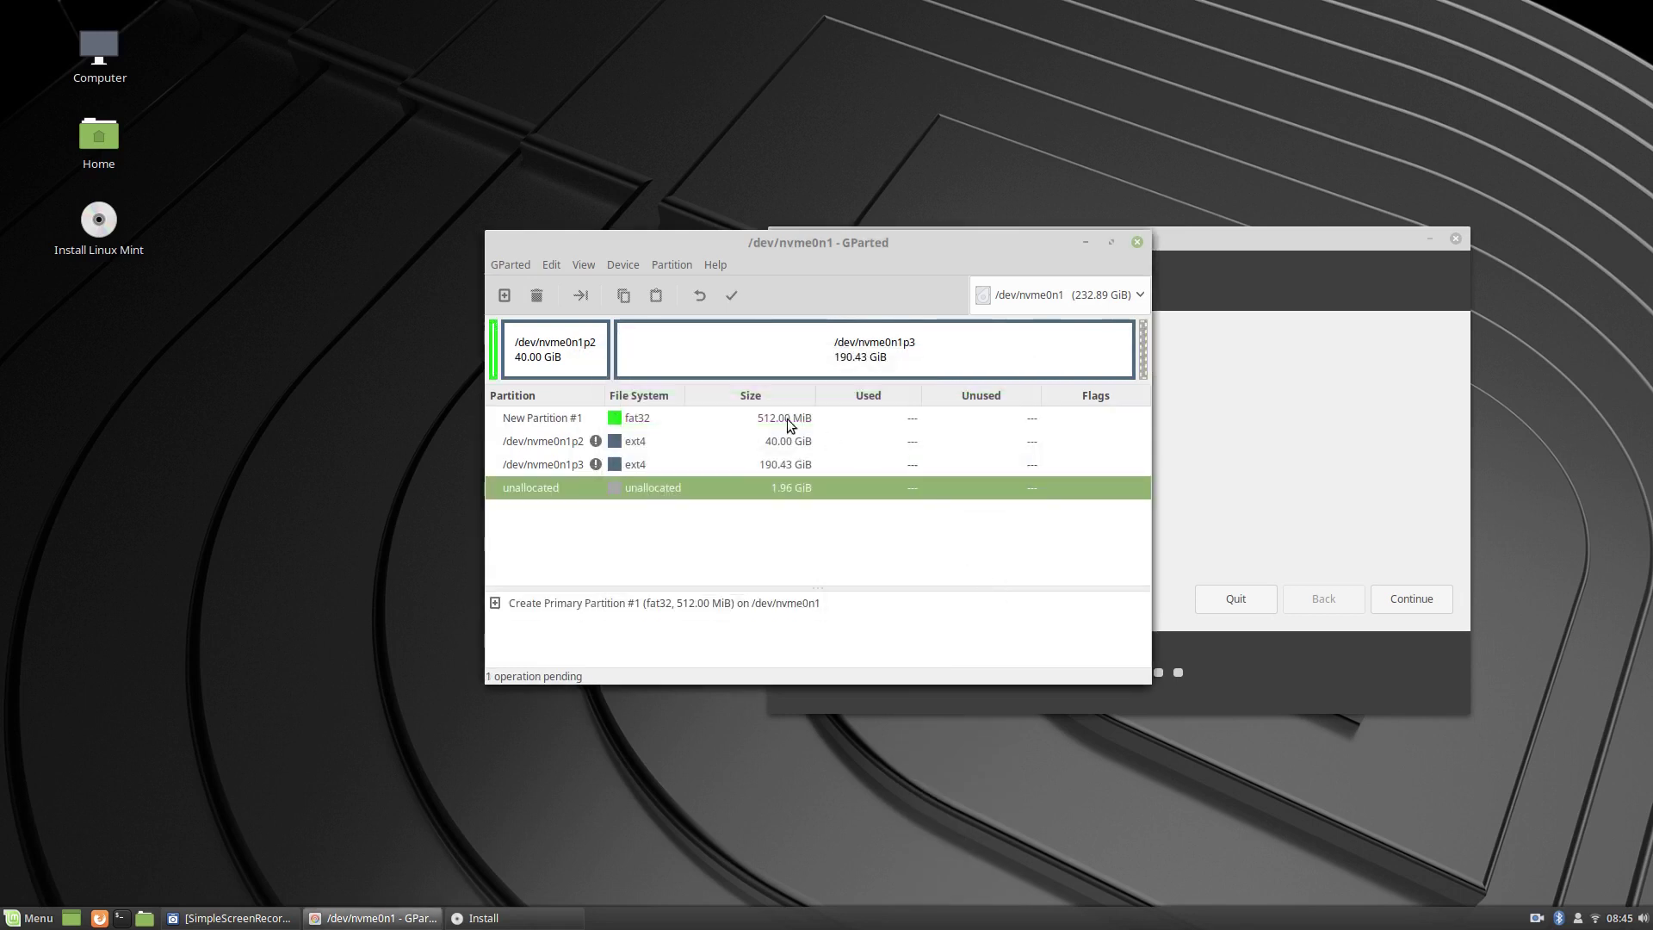
{"action": "left_click", "coordinate": [733, 296]}
{"action": "left_click", "coordinate": [952, 533]}
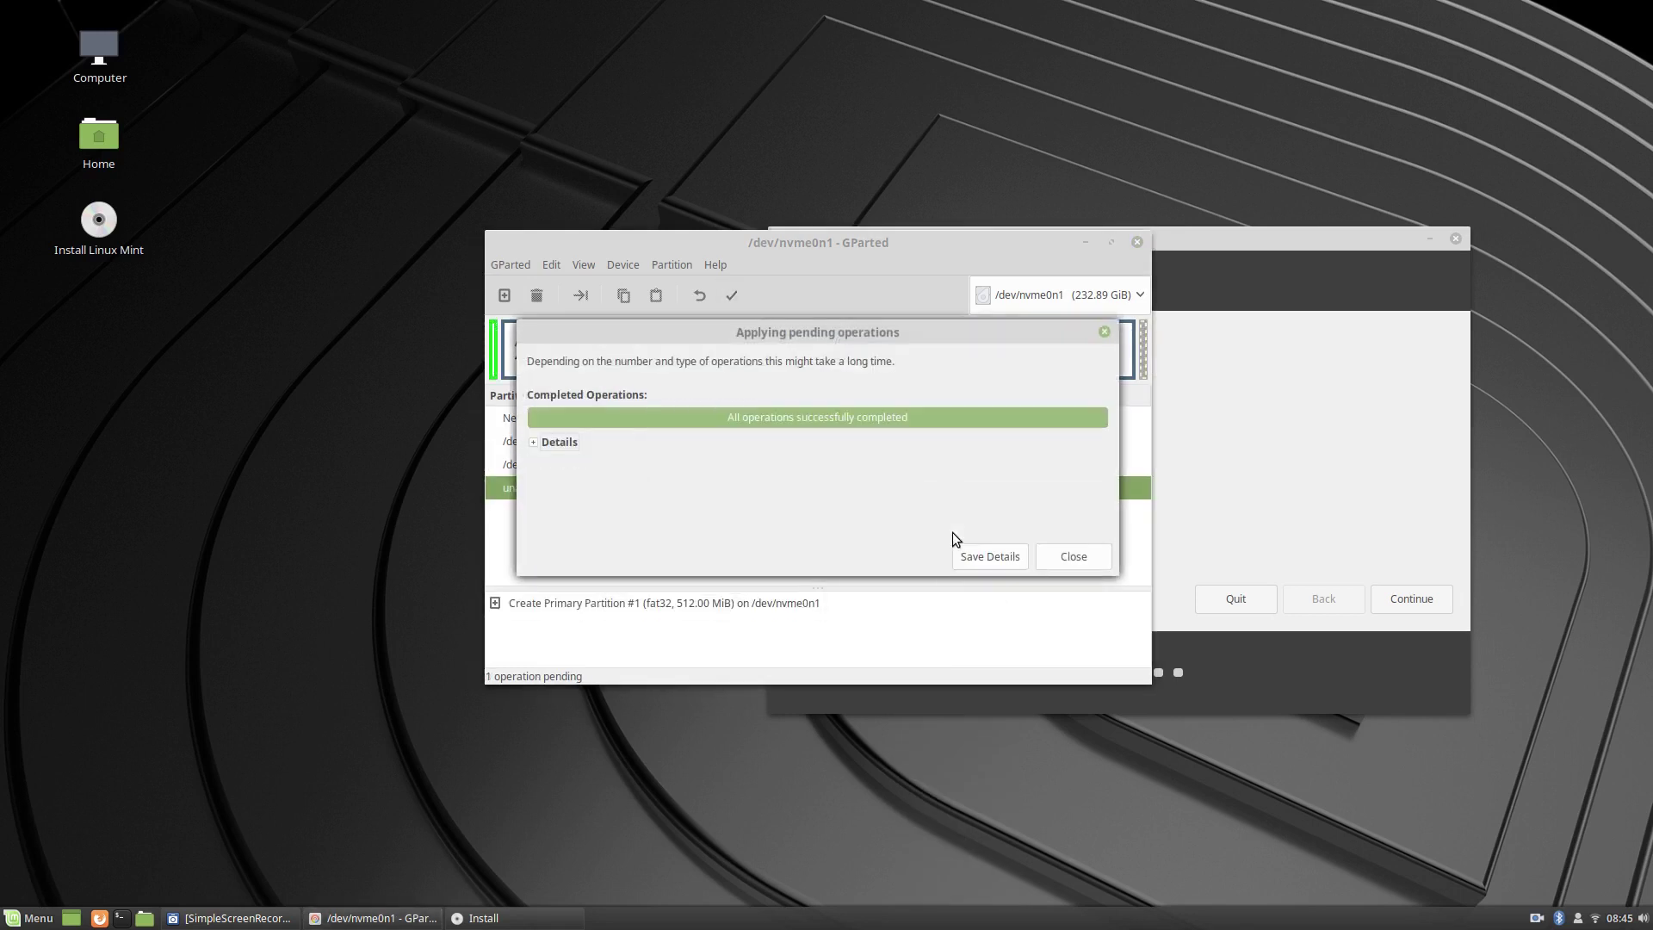
{"action": "left_click", "coordinate": [1057, 558]}
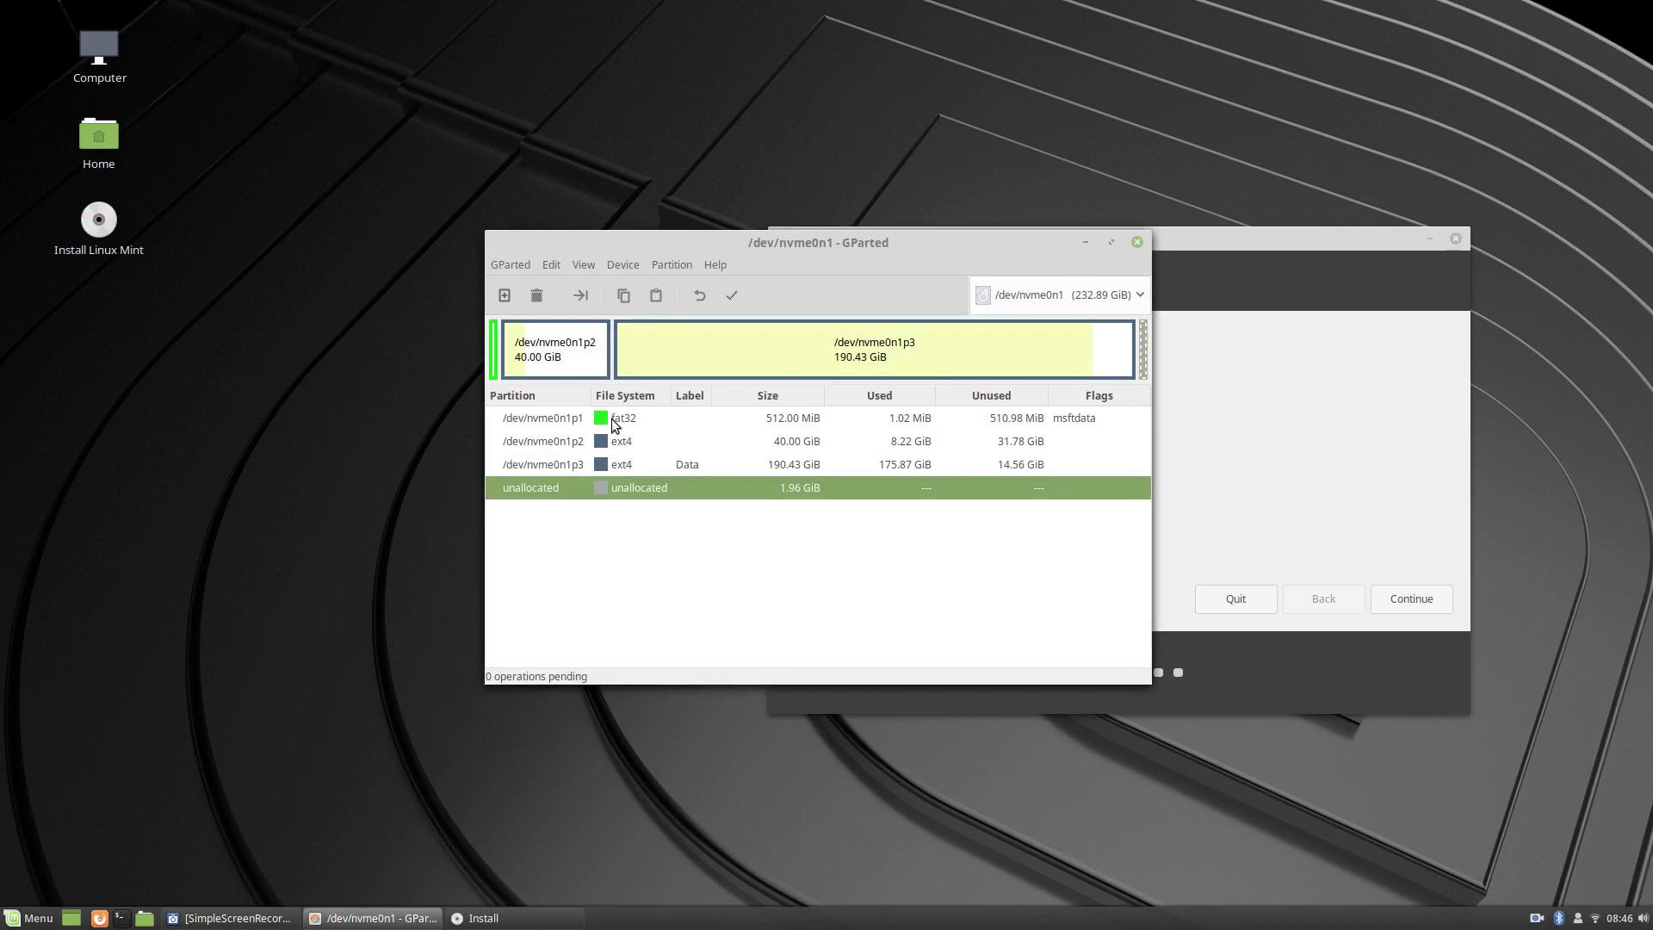
Set the boot flag on /dev/nvme0n1p1, then close GParted.
{"action": "right_click", "coordinate": [611, 418]}
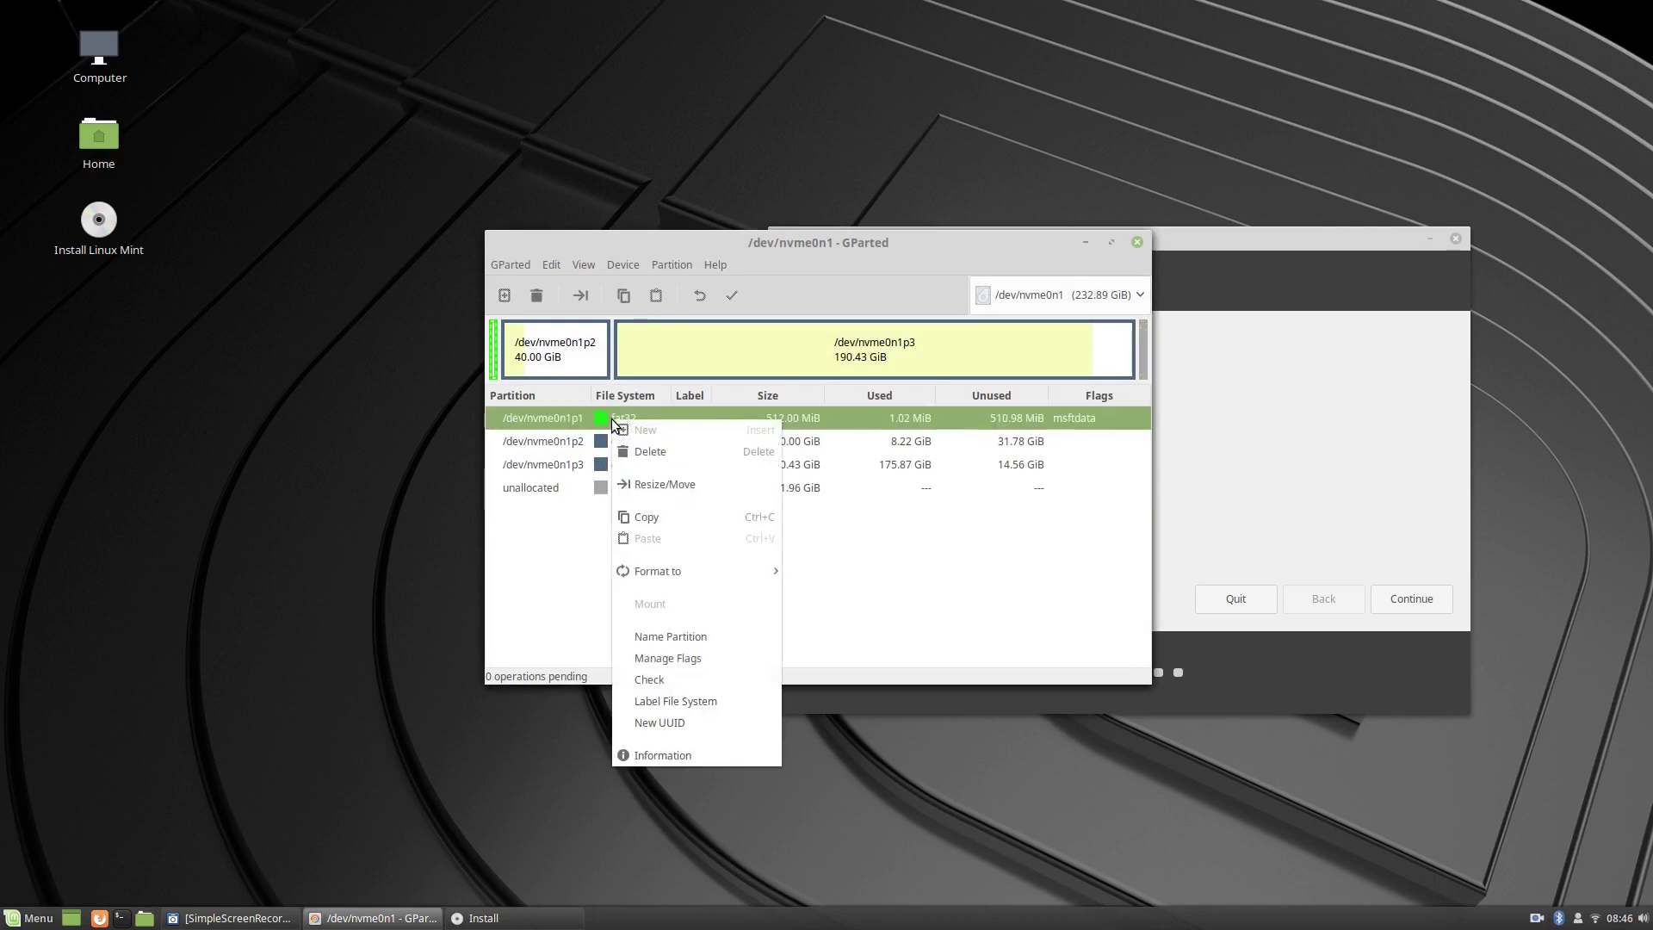
{"action": "left_click", "coordinate": [669, 658]}
{"action": "left_click", "coordinate": [700, 389]}
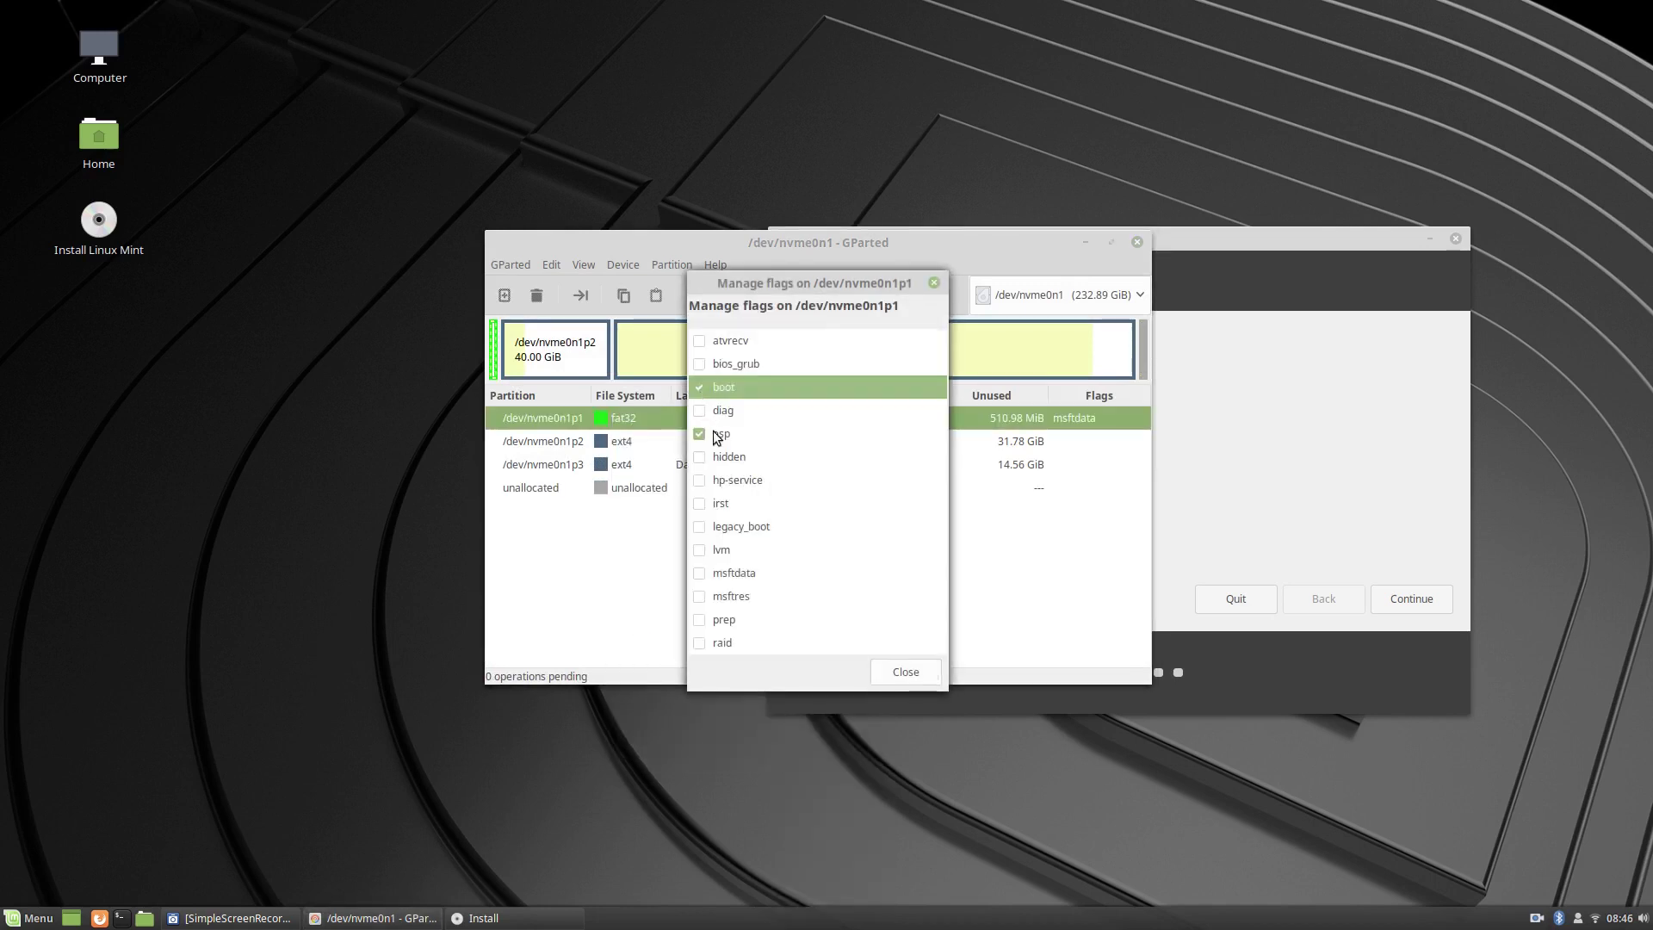
{"action": "left_click", "coordinate": [899, 676]}
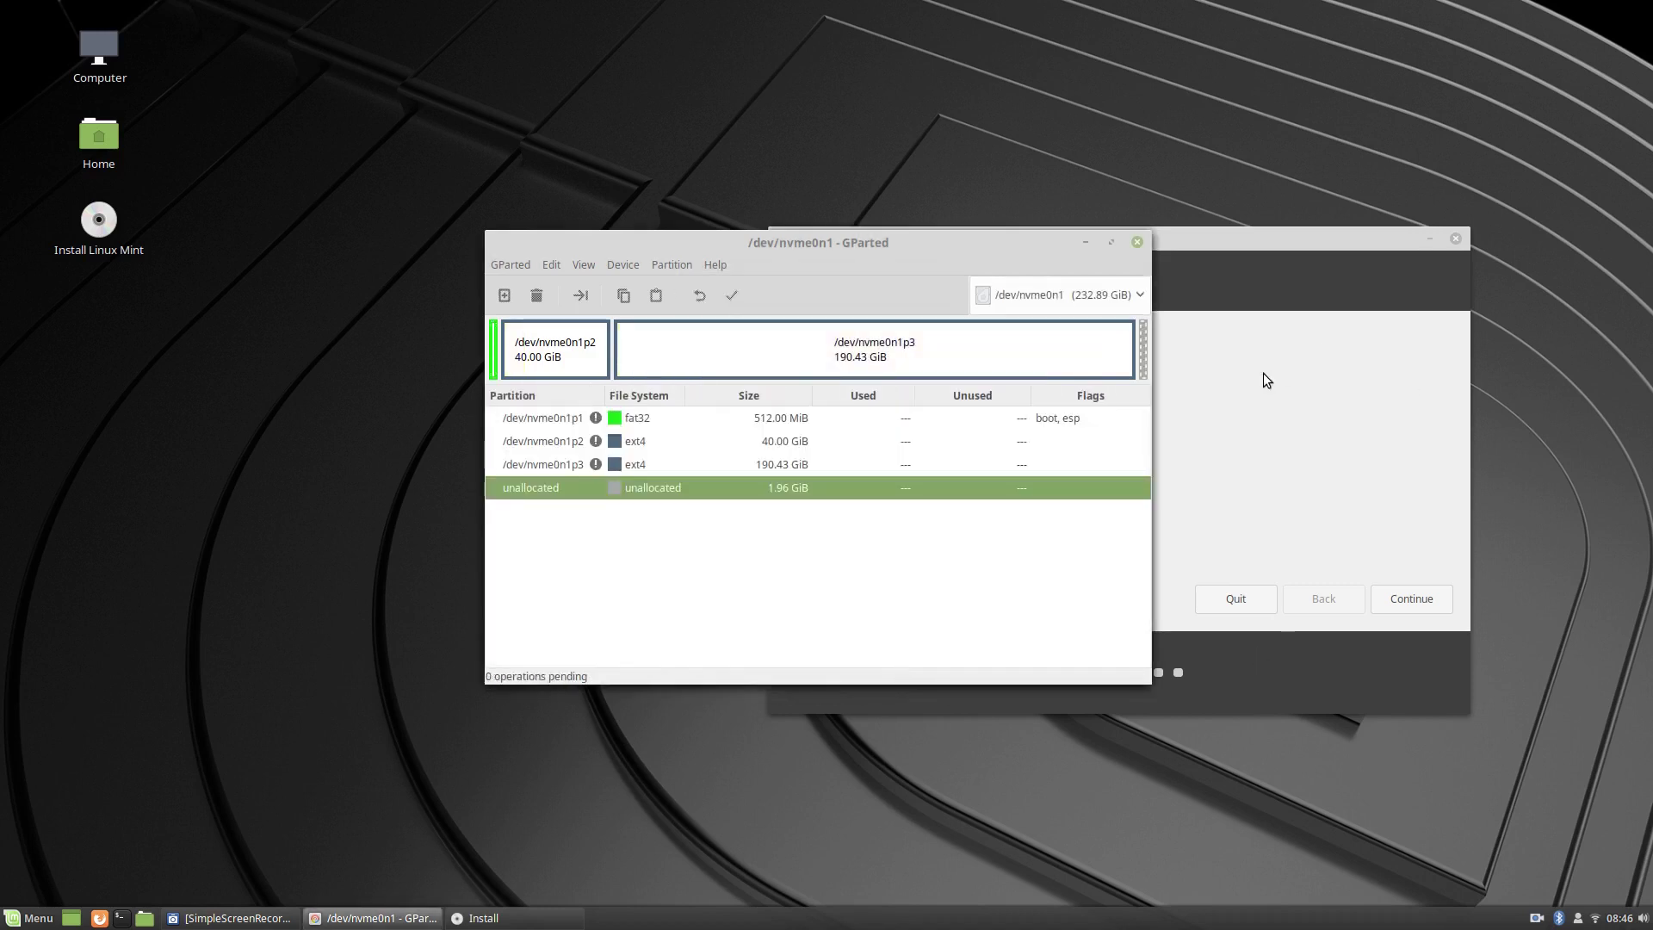
{"action": "left_click", "coordinate": [1137, 242]}
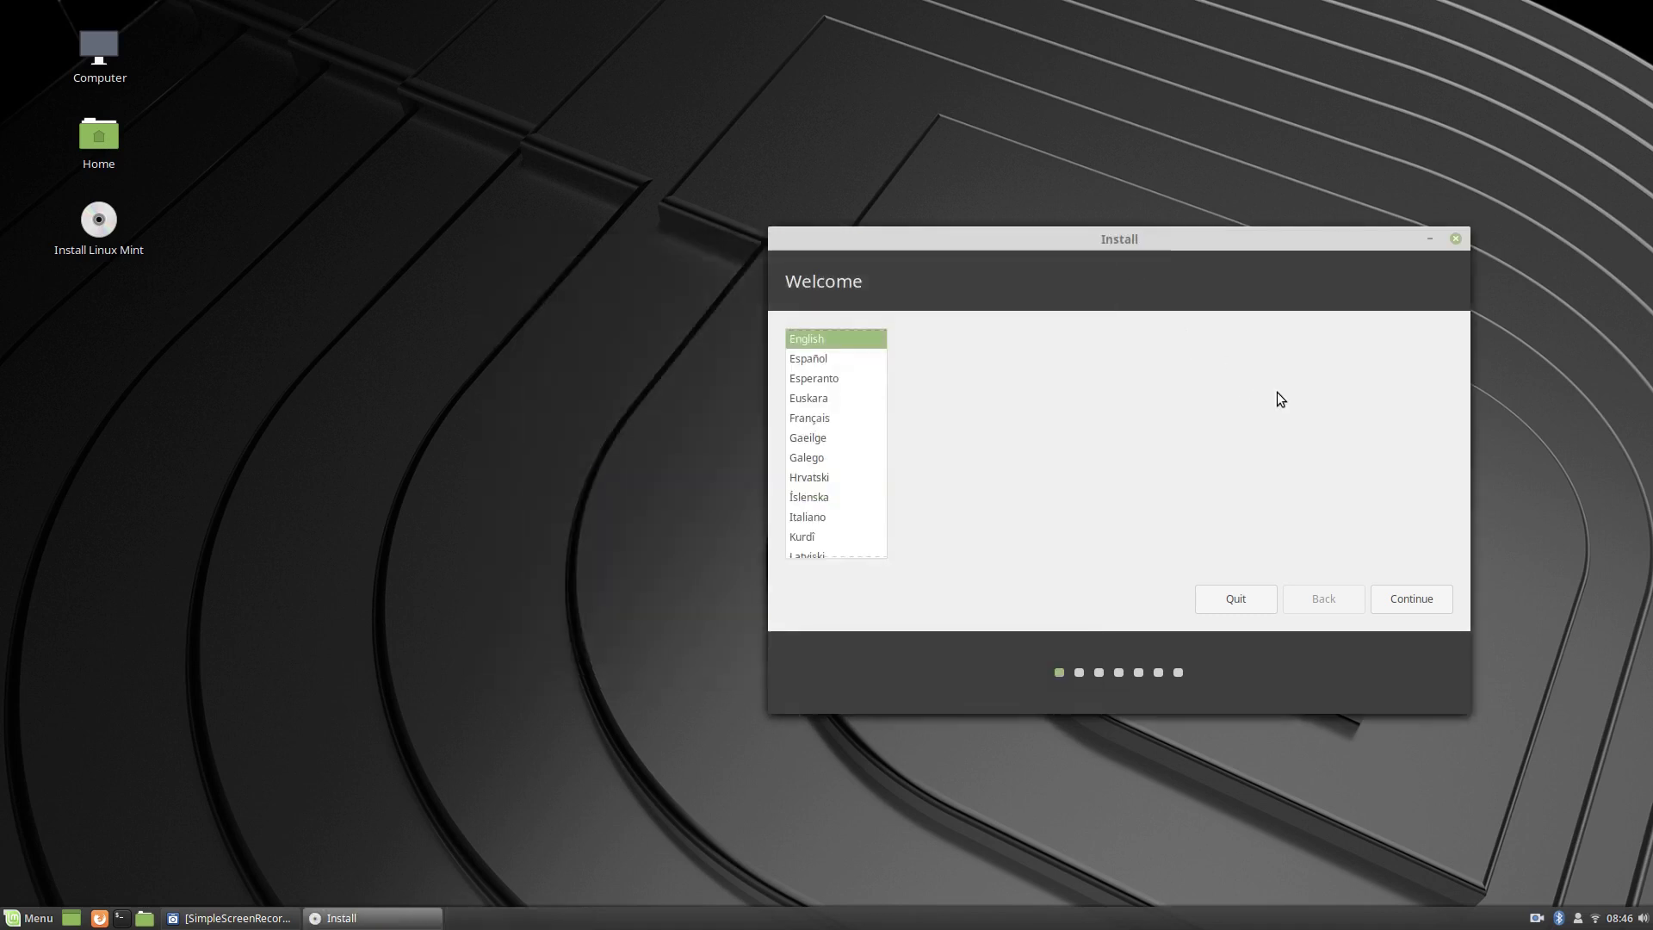
Accept English, the English (US) keyboard and third-party software, then select Something else.
{"action": "left_click", "coordinate": [1424, 603]}
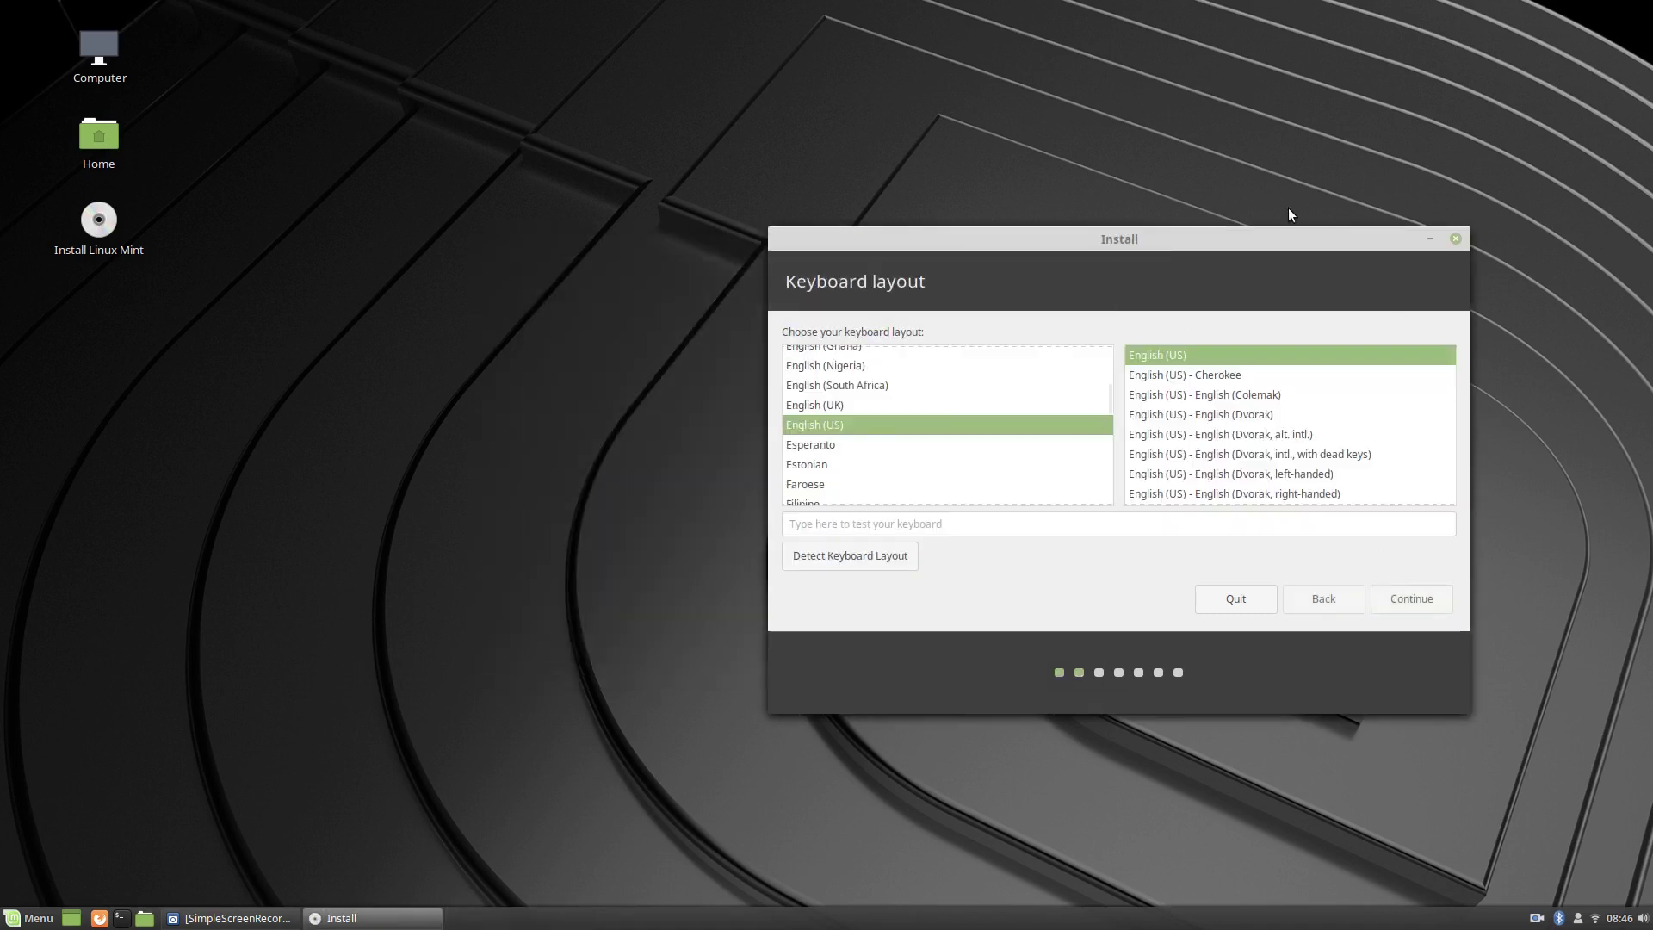
{"action": "left_click_drag", "start_coordinate": [1207, 234], "coordinate": [880, 176]}
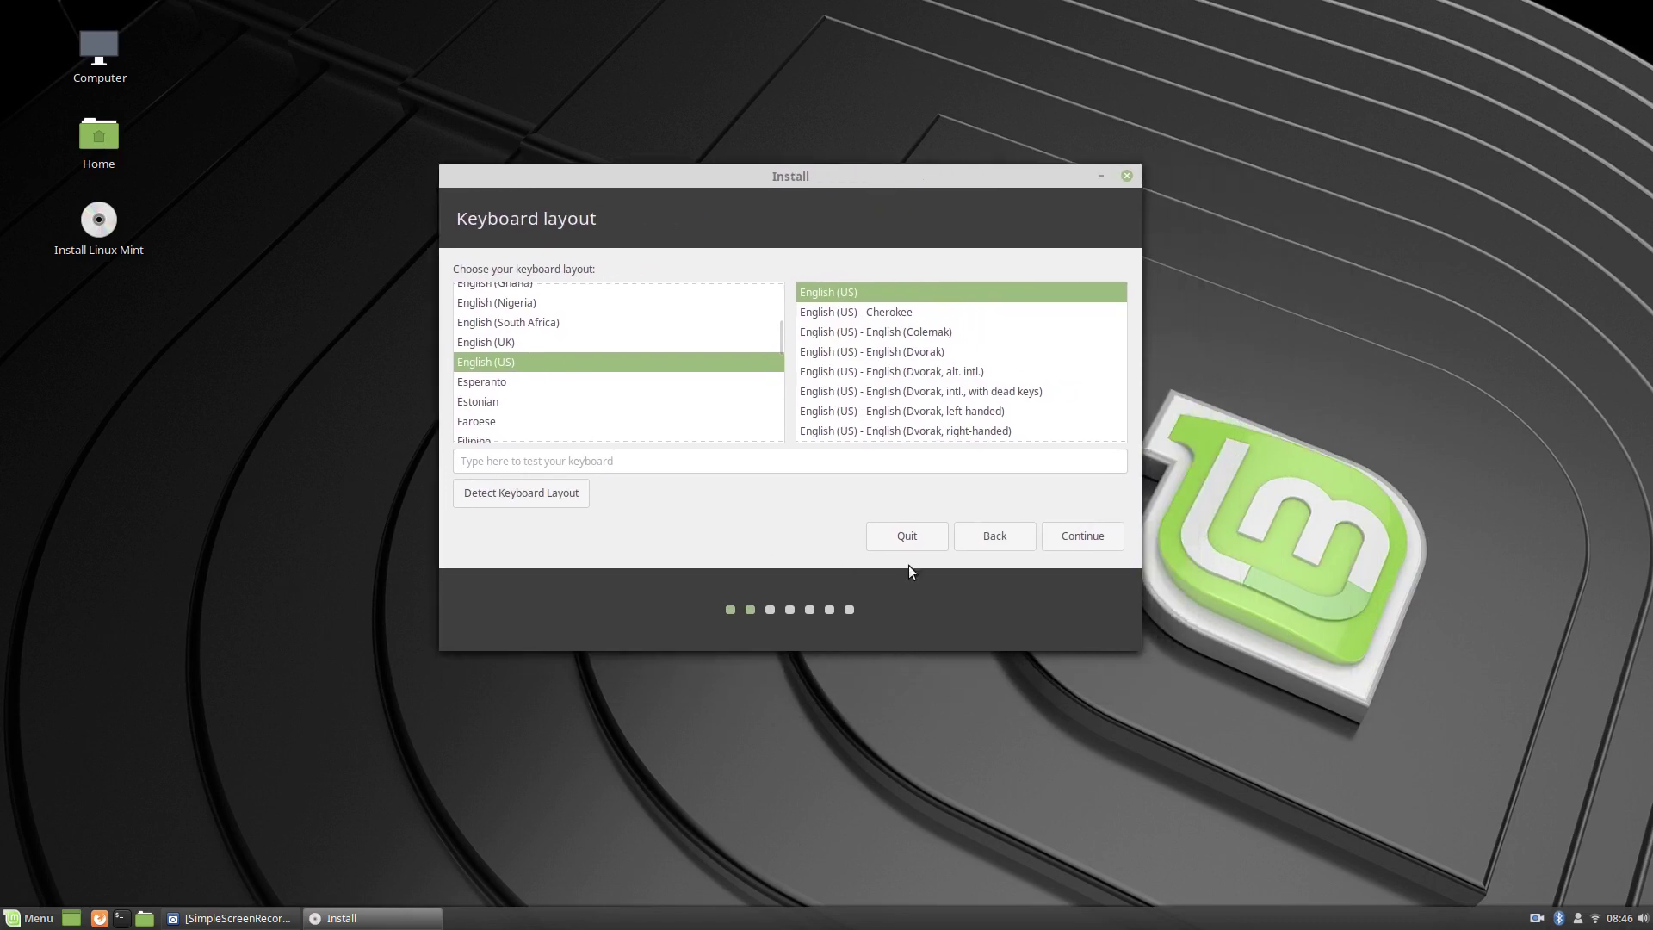
{"action": "left_click", "coordinate": [1083, 537]}
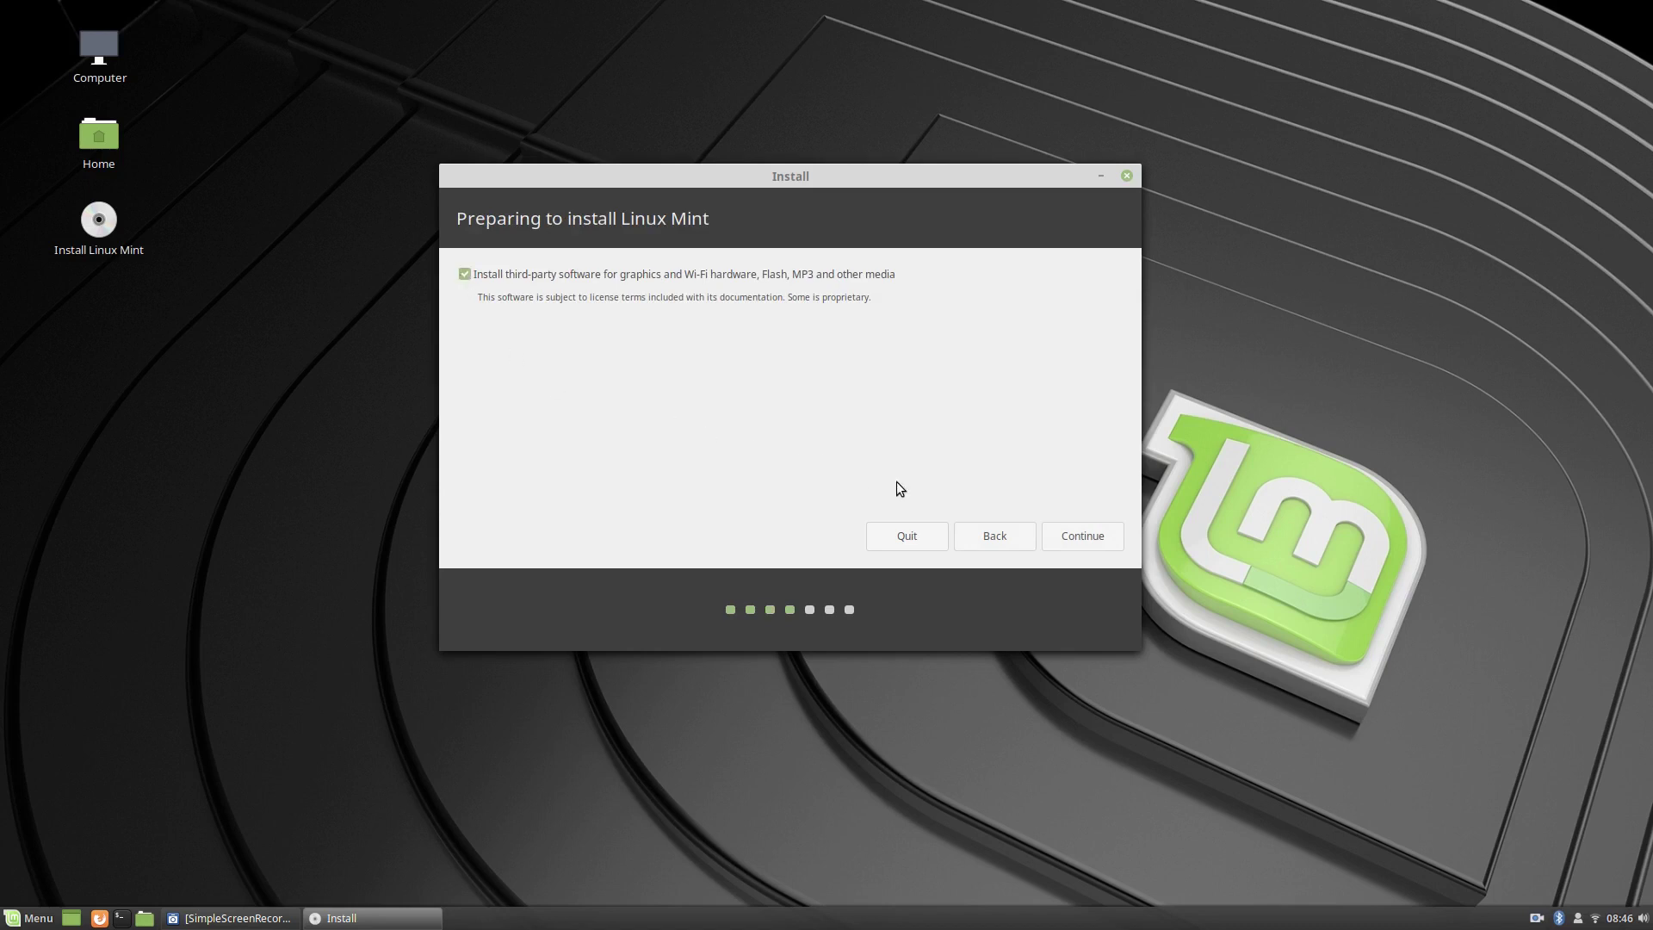
{"action": "left_click", "coordinate": [1059, 535]}
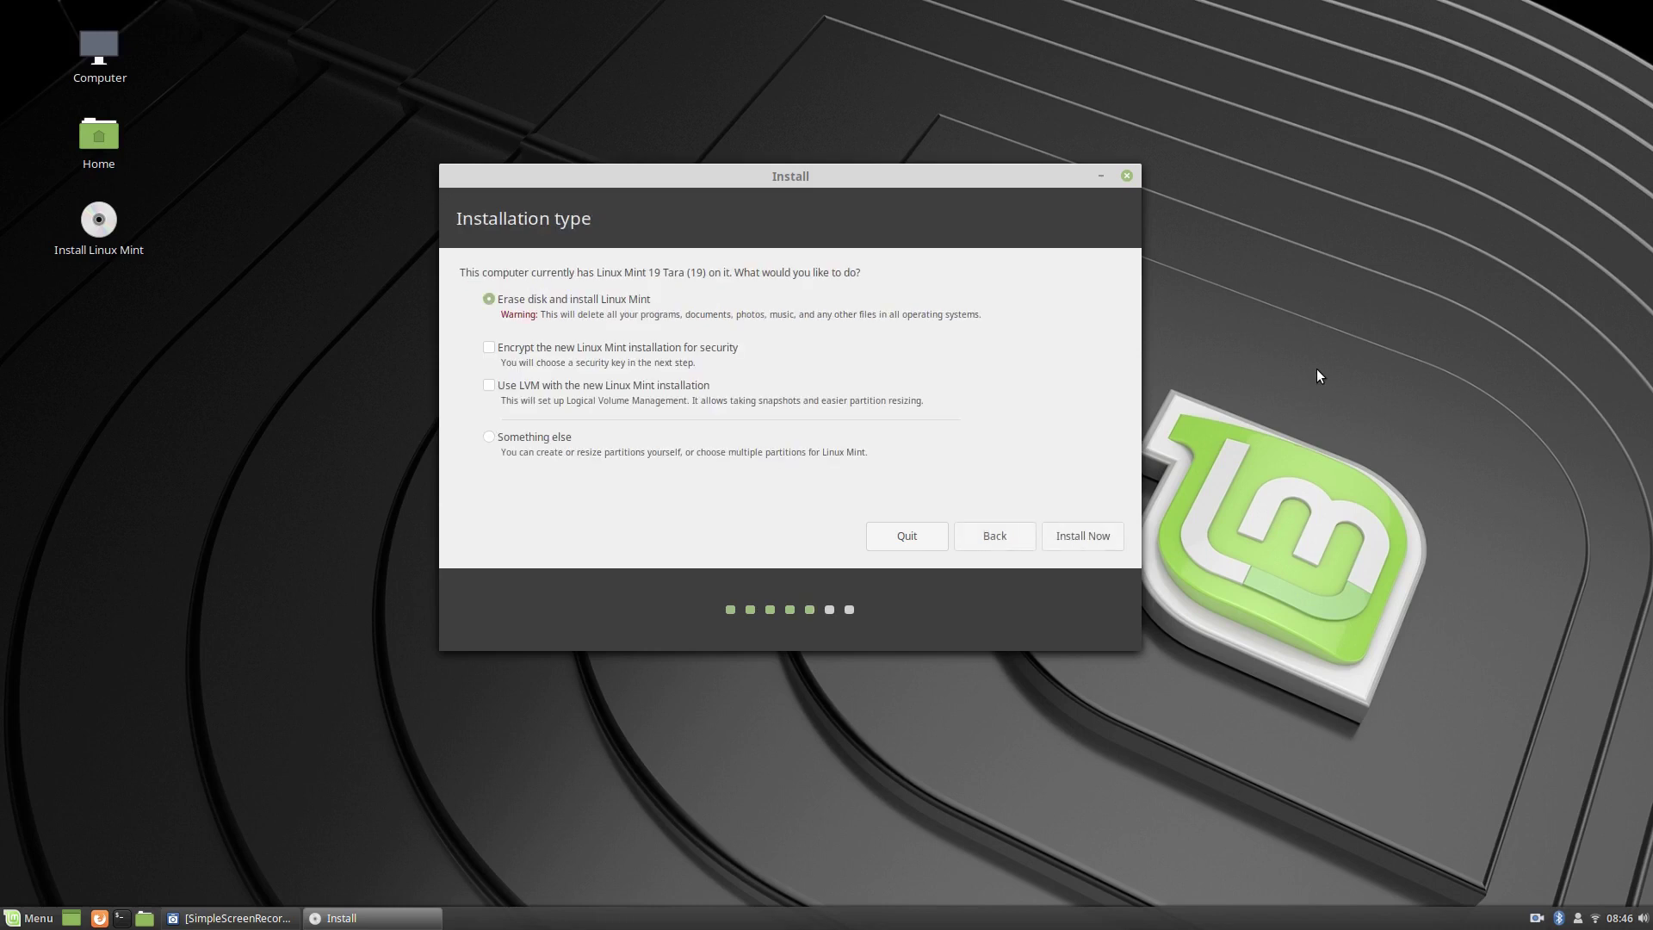
{"action": "left_click", "coordinate": [488, 438]}
Go to manual partitioning and open the 42949 MB ext4 partition /dev/nvme0n1p2 for editing.
{"action": "left_click", "coordinate": [1085, 538]}
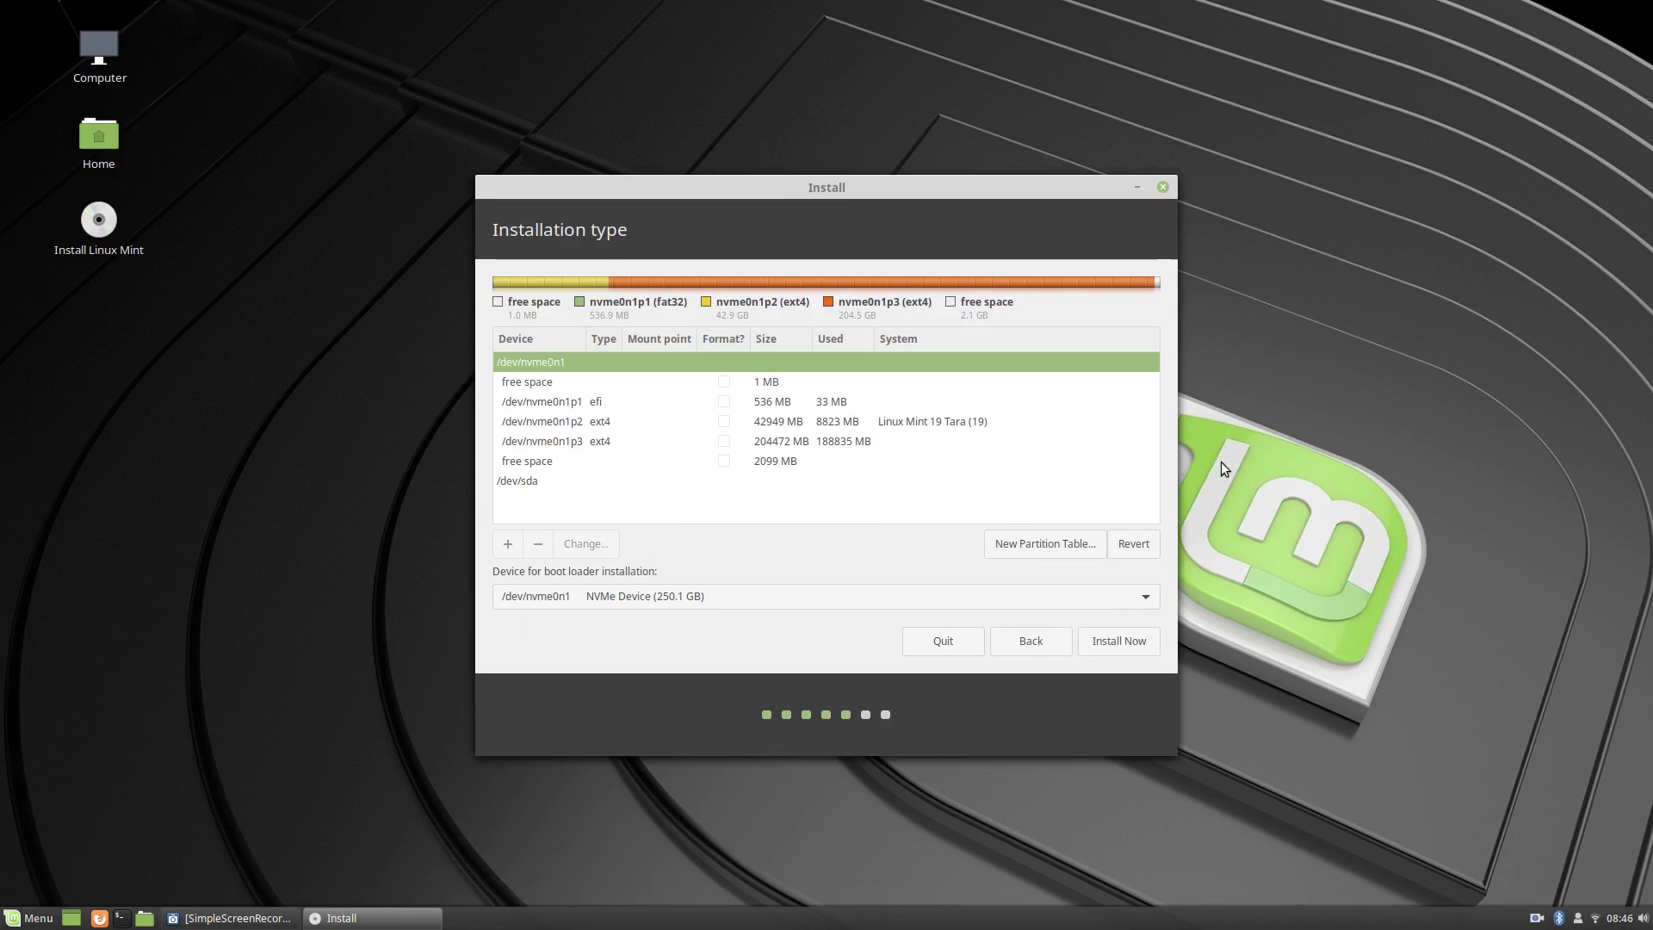
{"action": "left_click", "coordinate": [783, 422]}
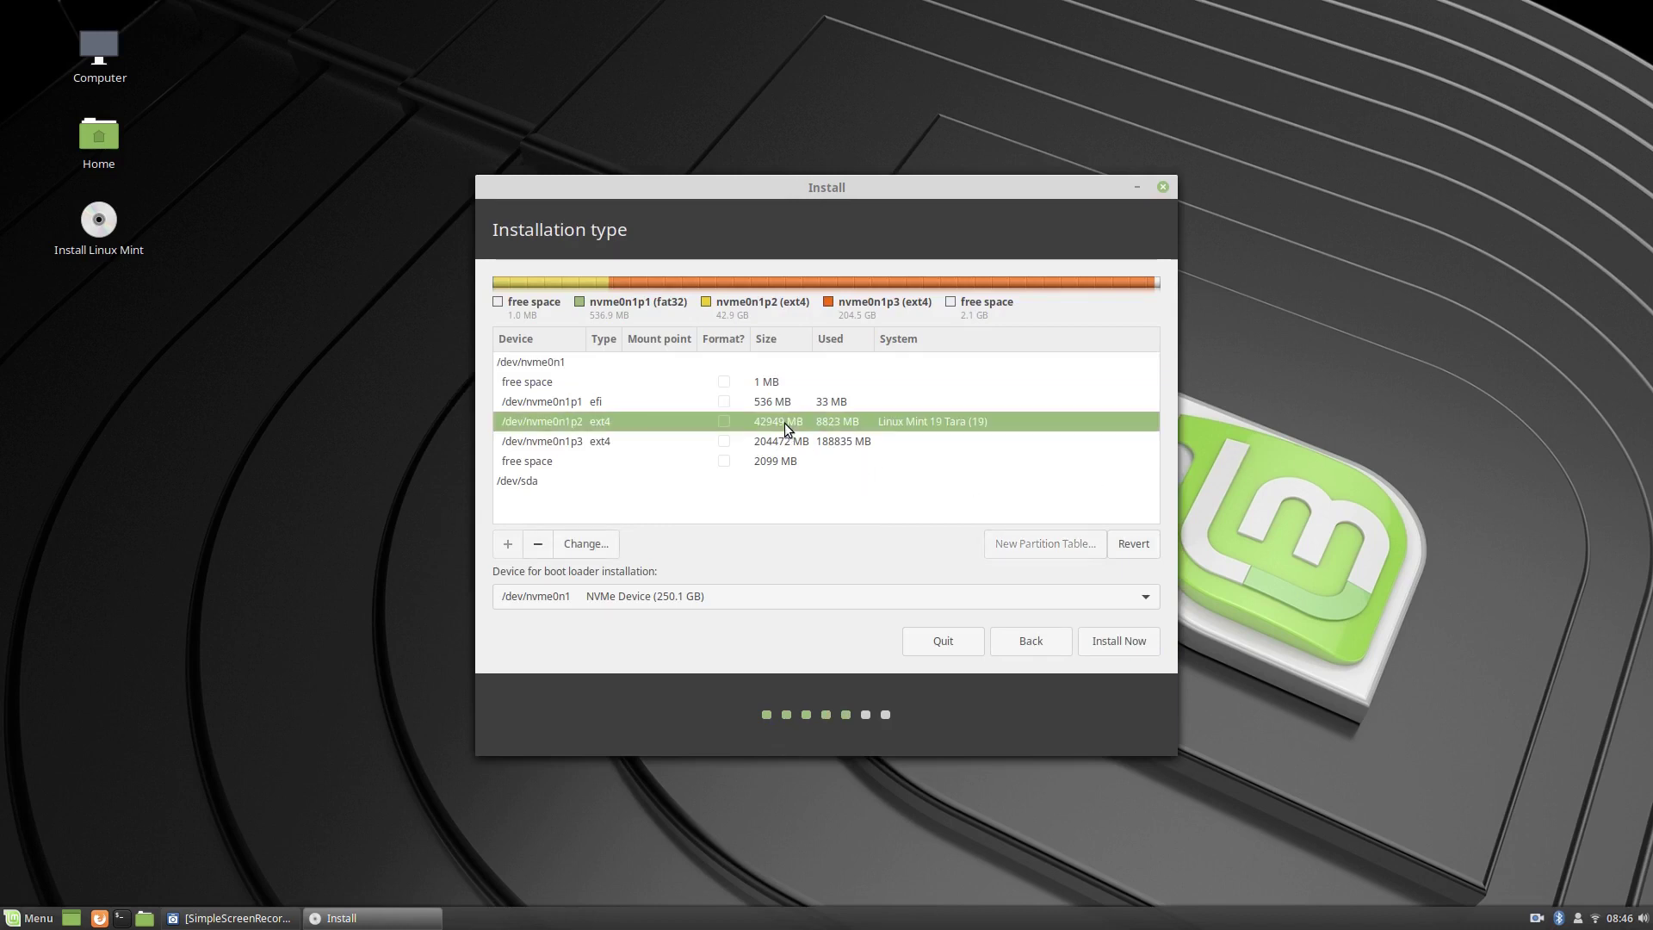
{"action": "double_click", "coordinate": [784, 421]}
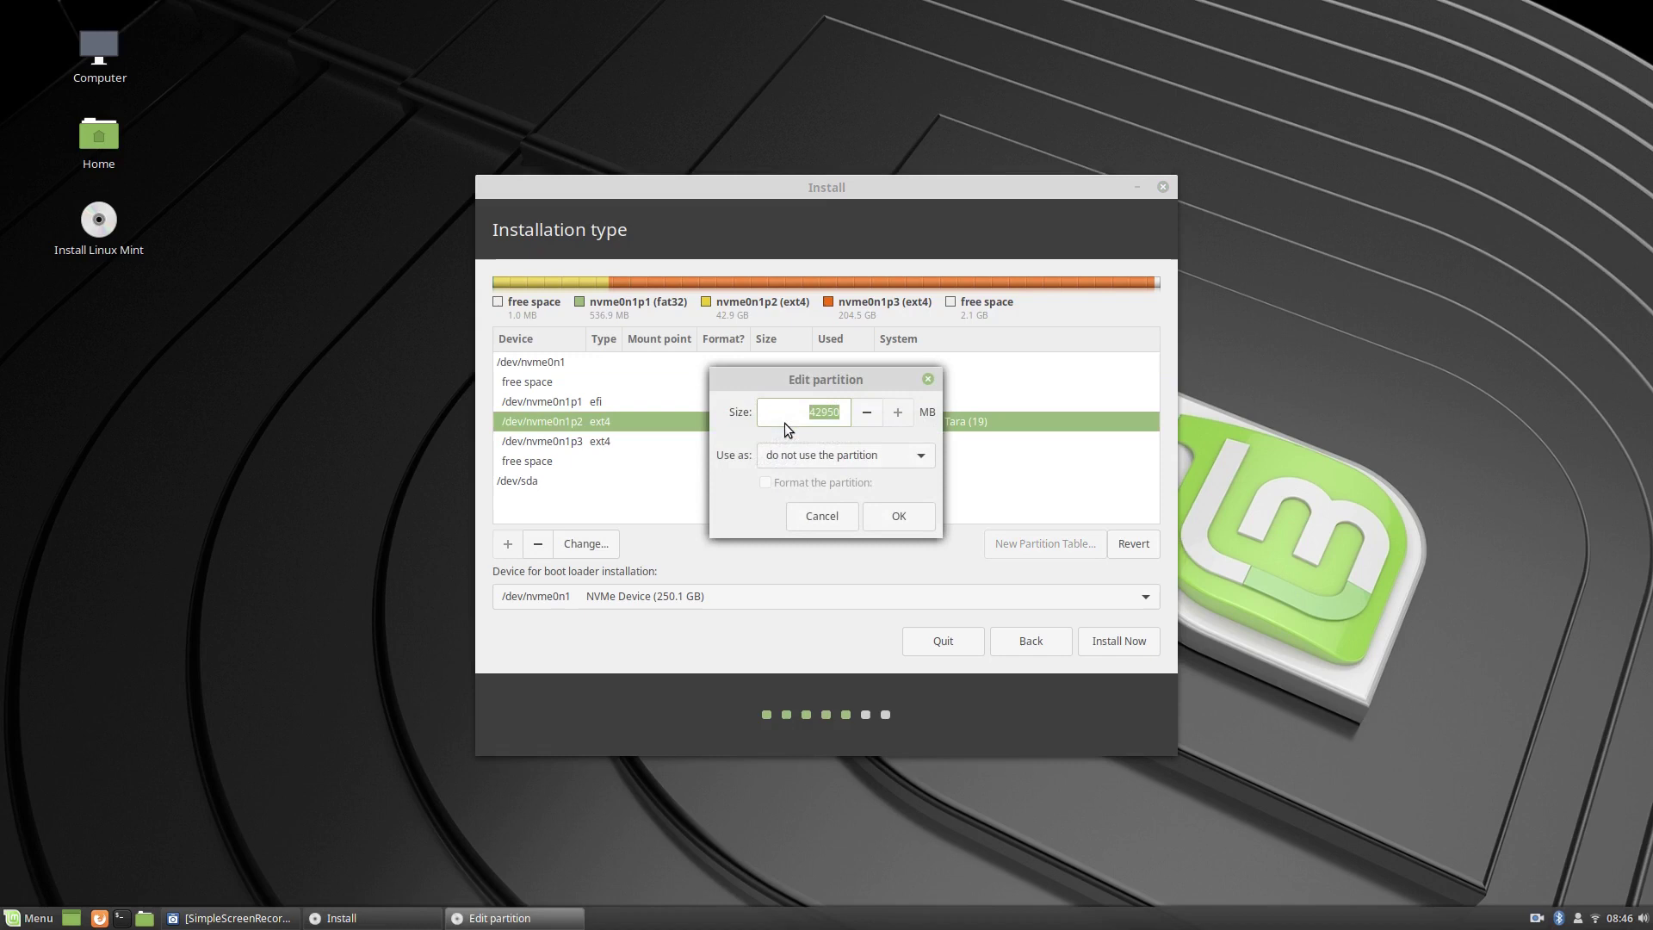
Set /dev/nvme0n1p2 to Ext4 journaling file system, formatted, mounted at /.
{"action": "left_click", "coordinate": [884, 448]}
{"action": "left_click", "coordinate": [824, 142]}
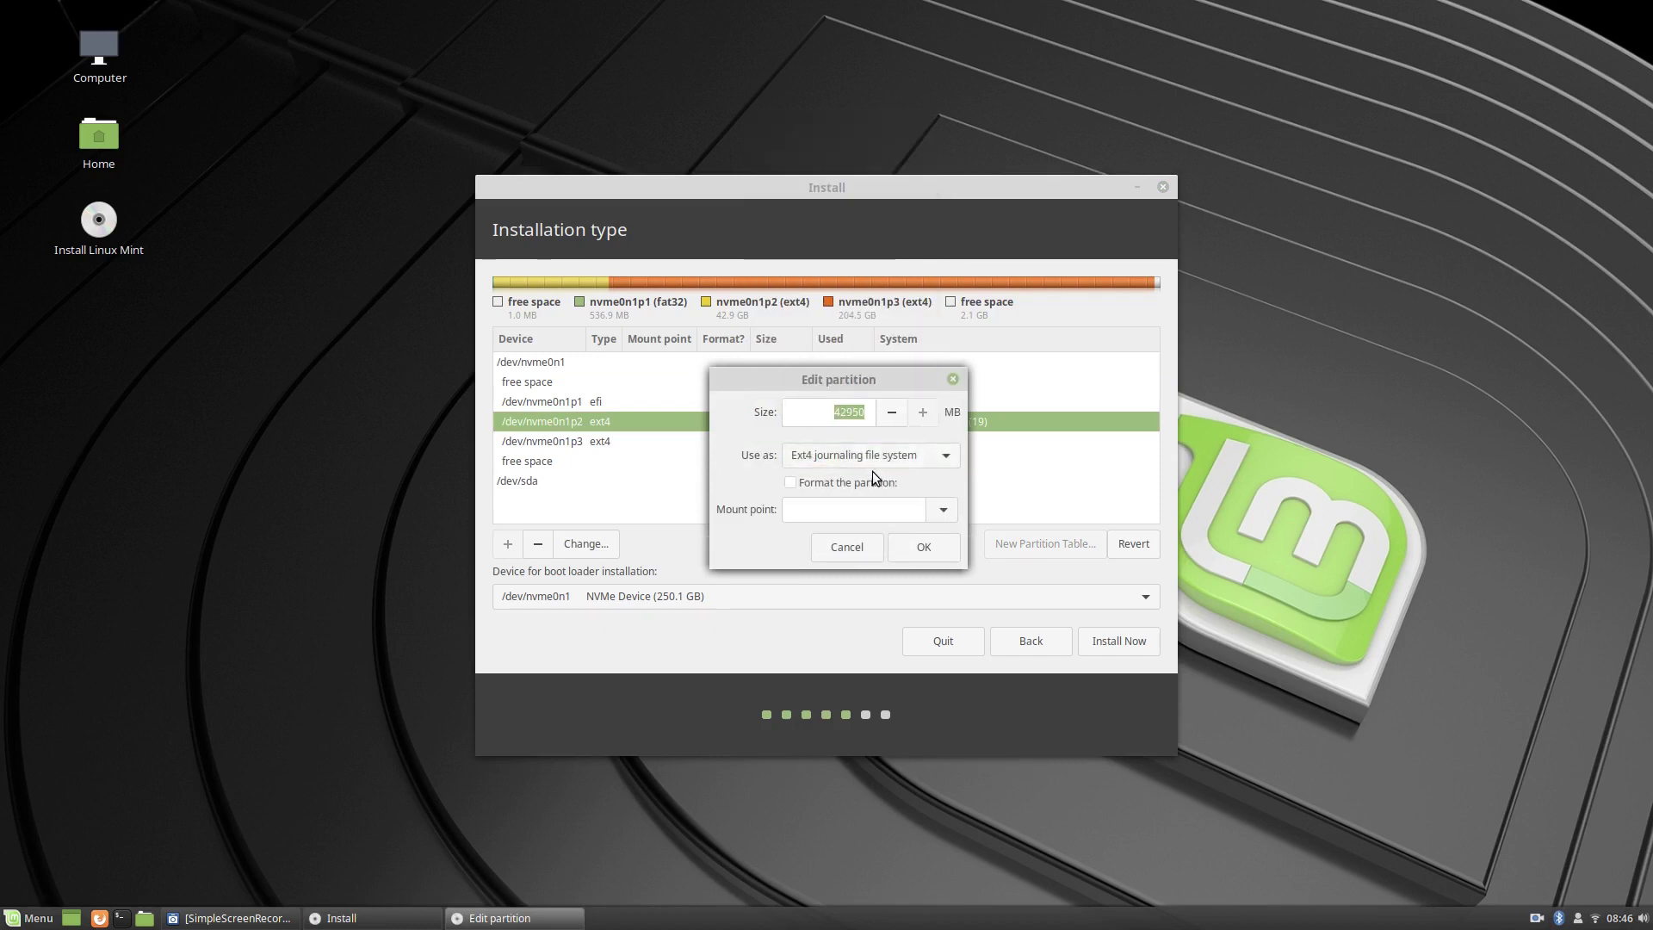
{"action": "left_click", "coordinate": [787, 484]}
{"action": "left_click", "coordinate": [929, 513]}
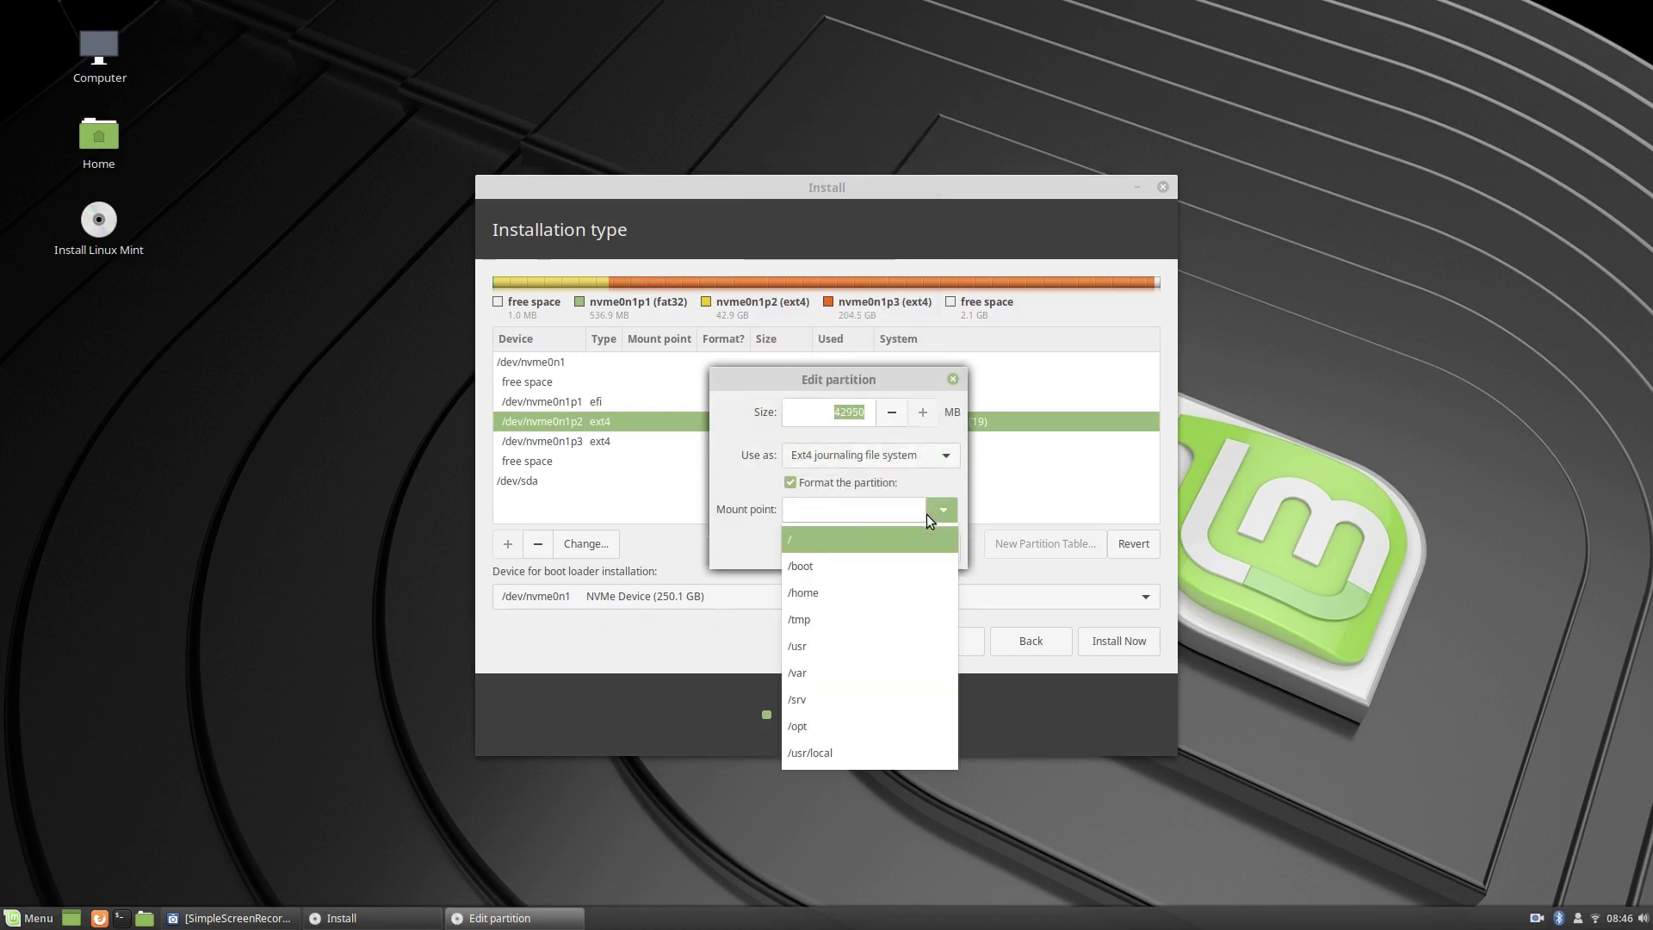
{"action": "left_click", "coordinate": [856, 539]}
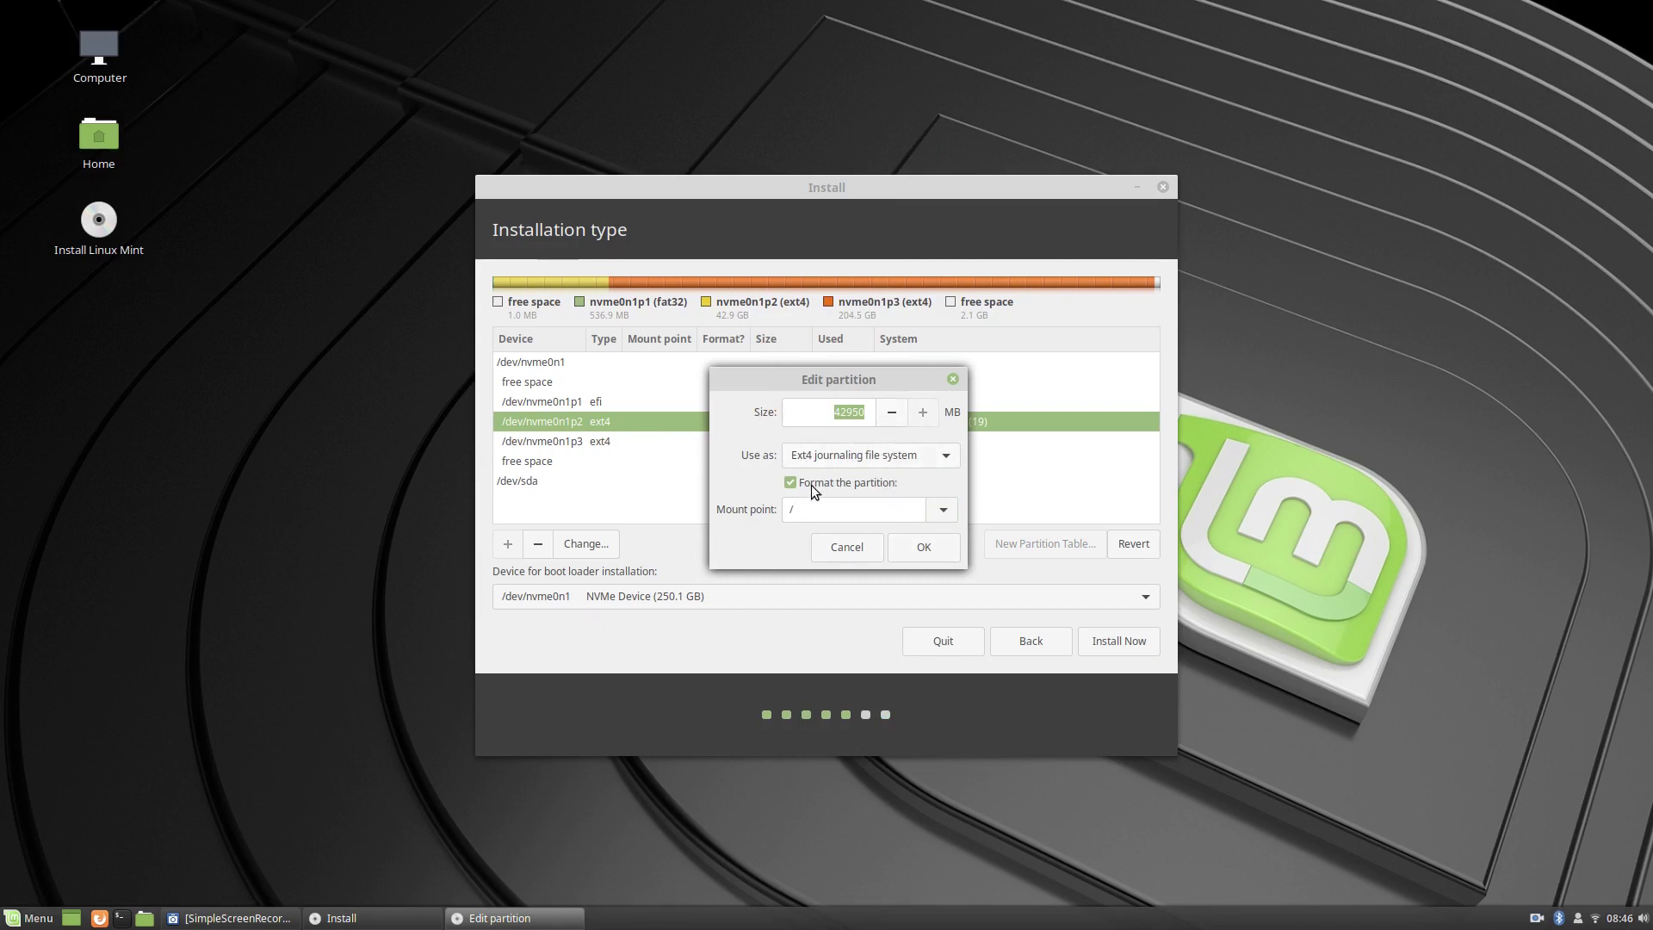
{"action": "left_click", "coordinate": [923, 551]}
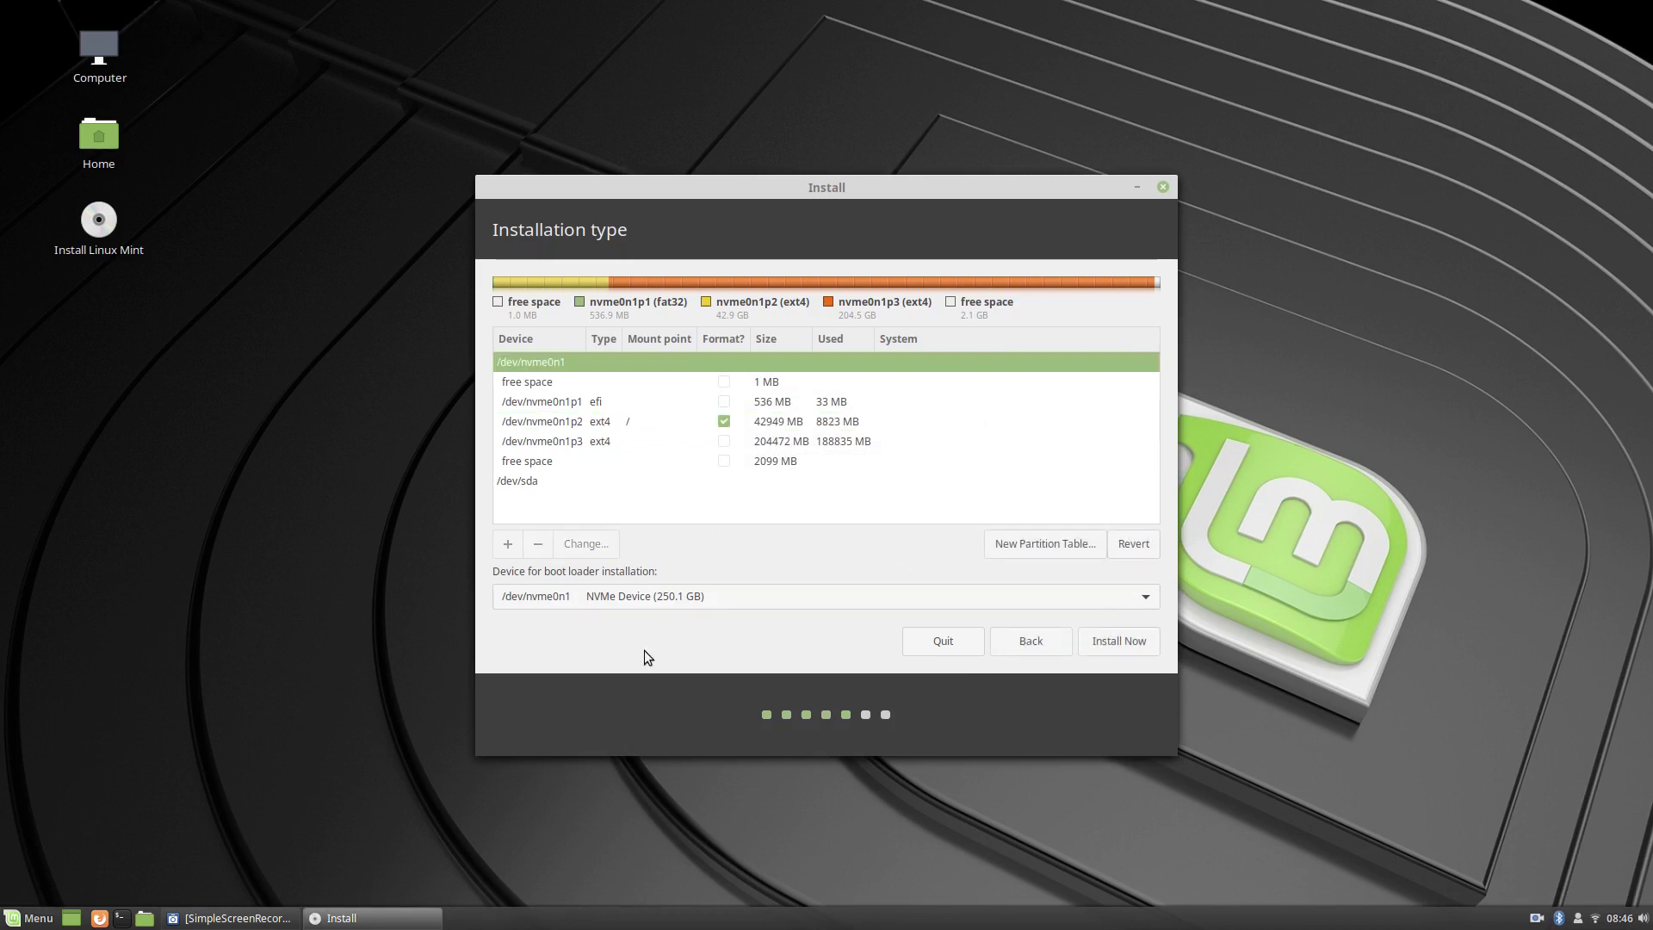
{"action": "left_click", "coordinate": [624, 593]}
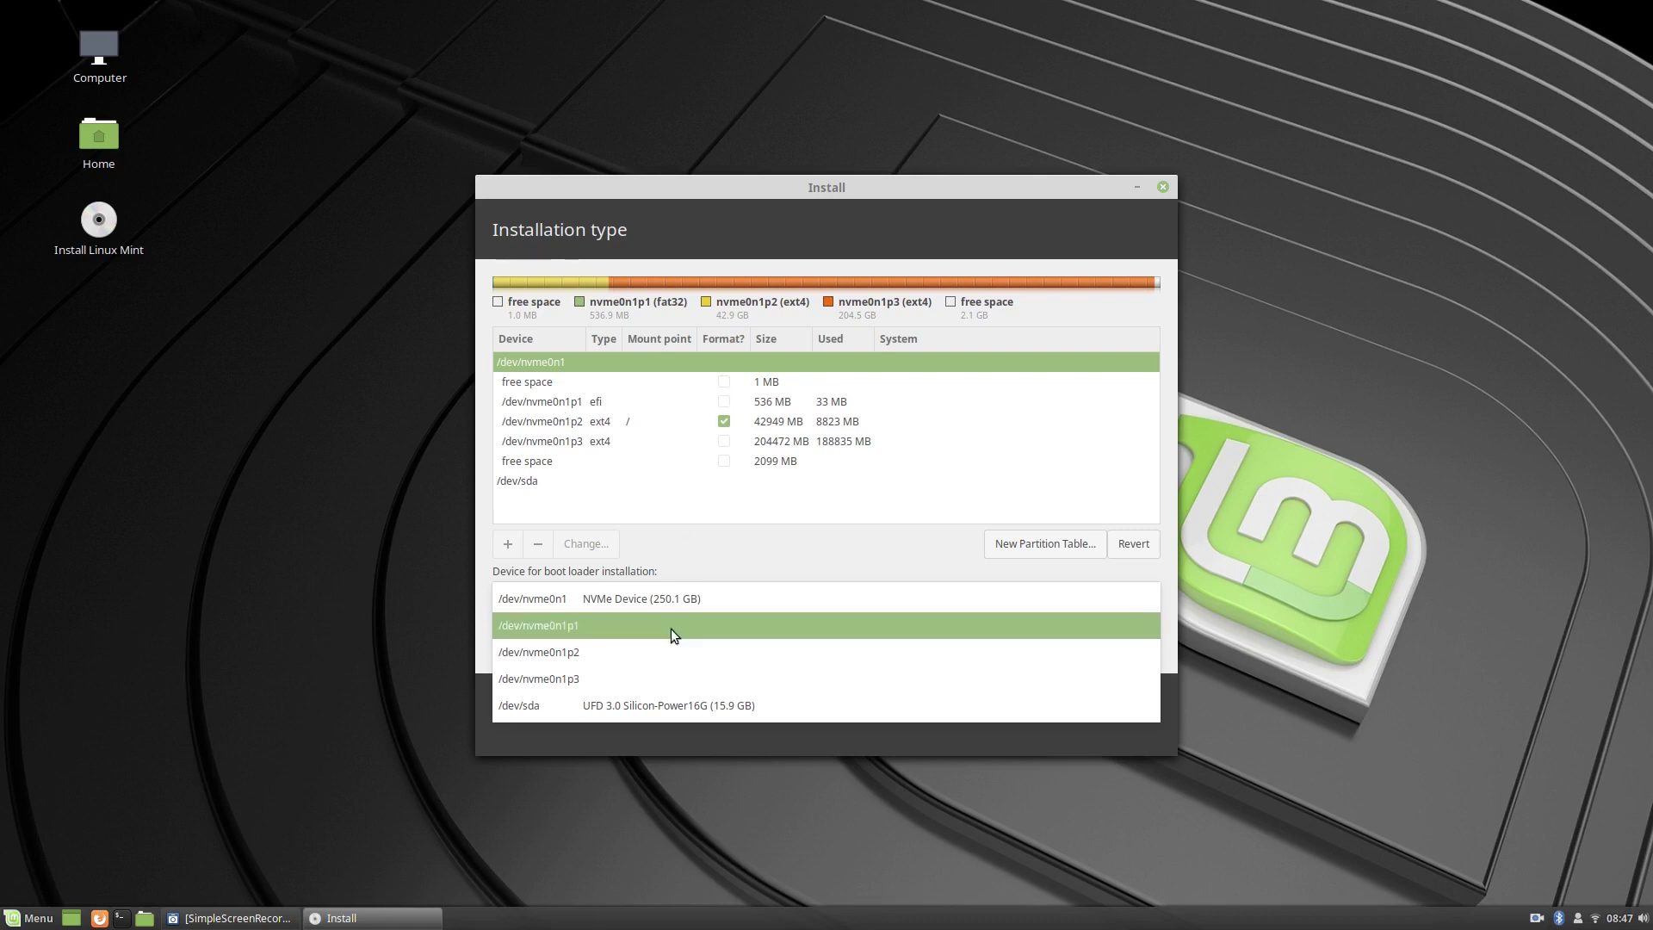
Put the boot loader on /dev/nvme0n1p1, choose Install Now, and confirm writing changes to disk.
{"action": "left_click", "coordinate": [575, 627]}
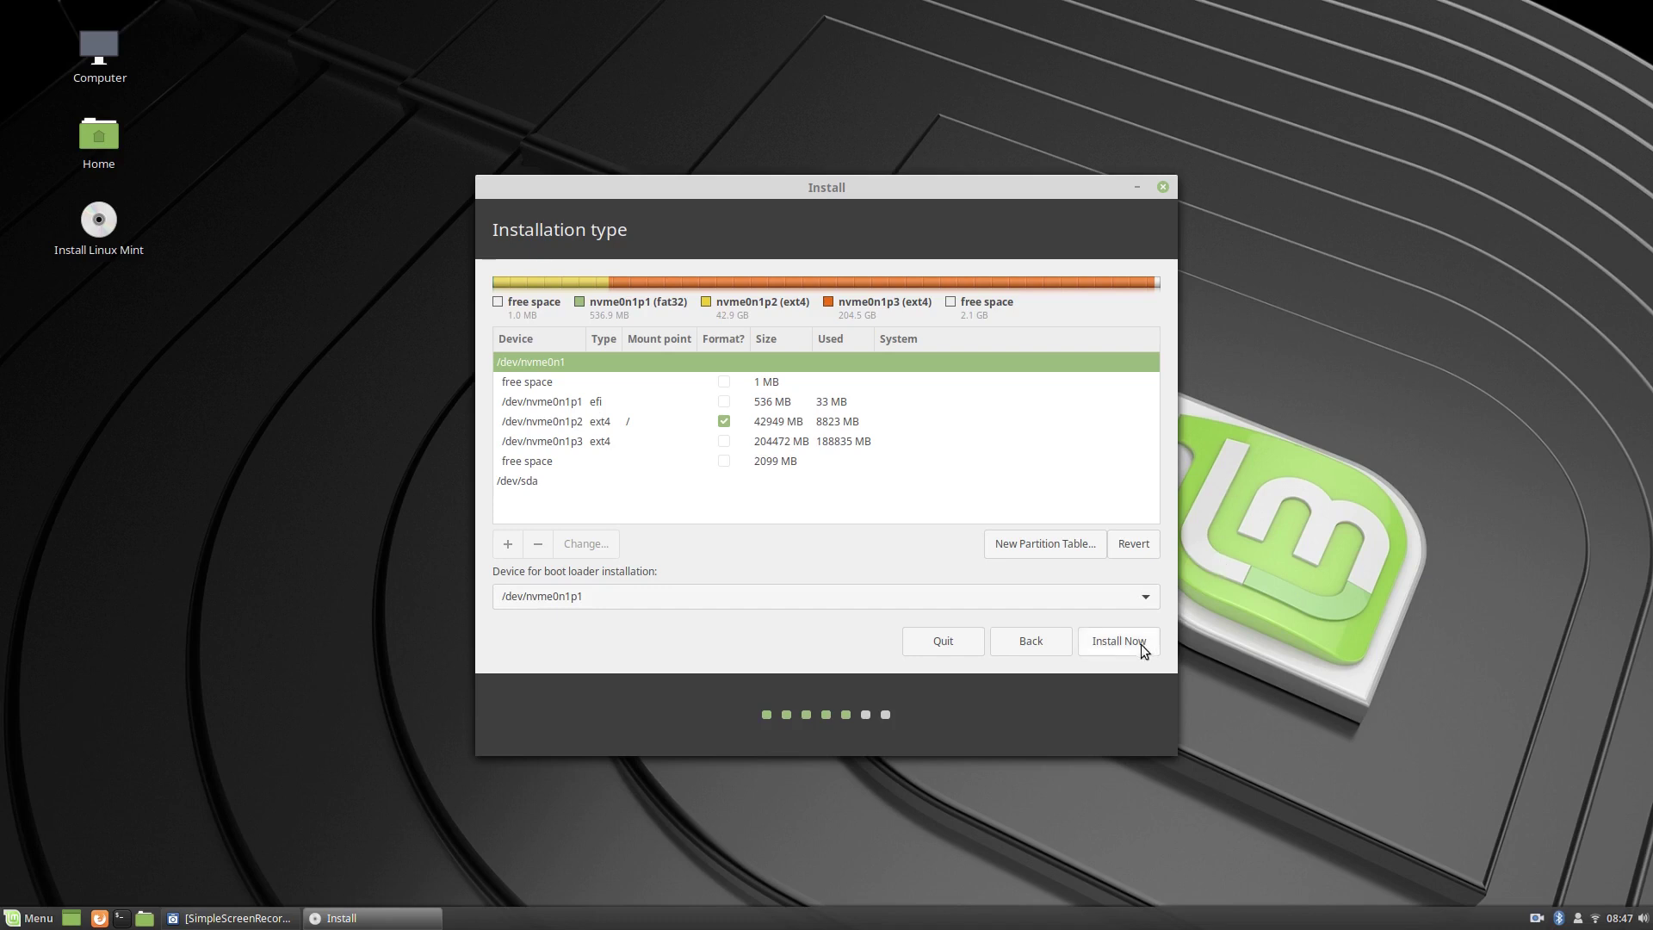
{"action": "left_click", "coordinate": [1118, 645]}
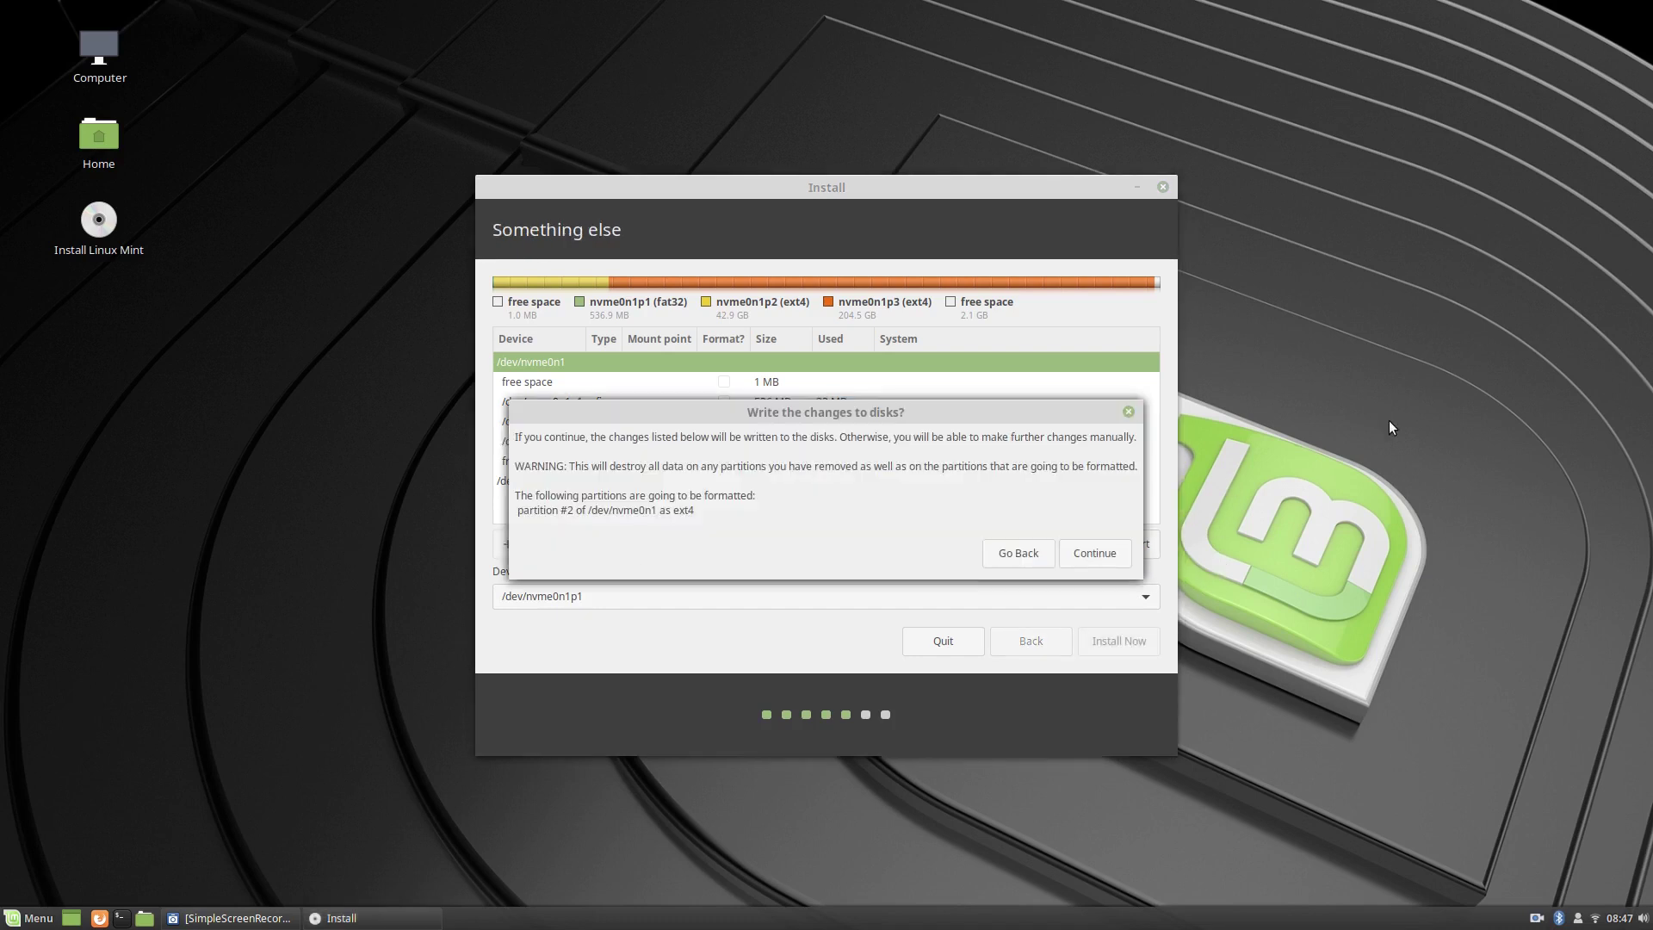
{"action": "left_click", "coordinate": [1092, 551]}
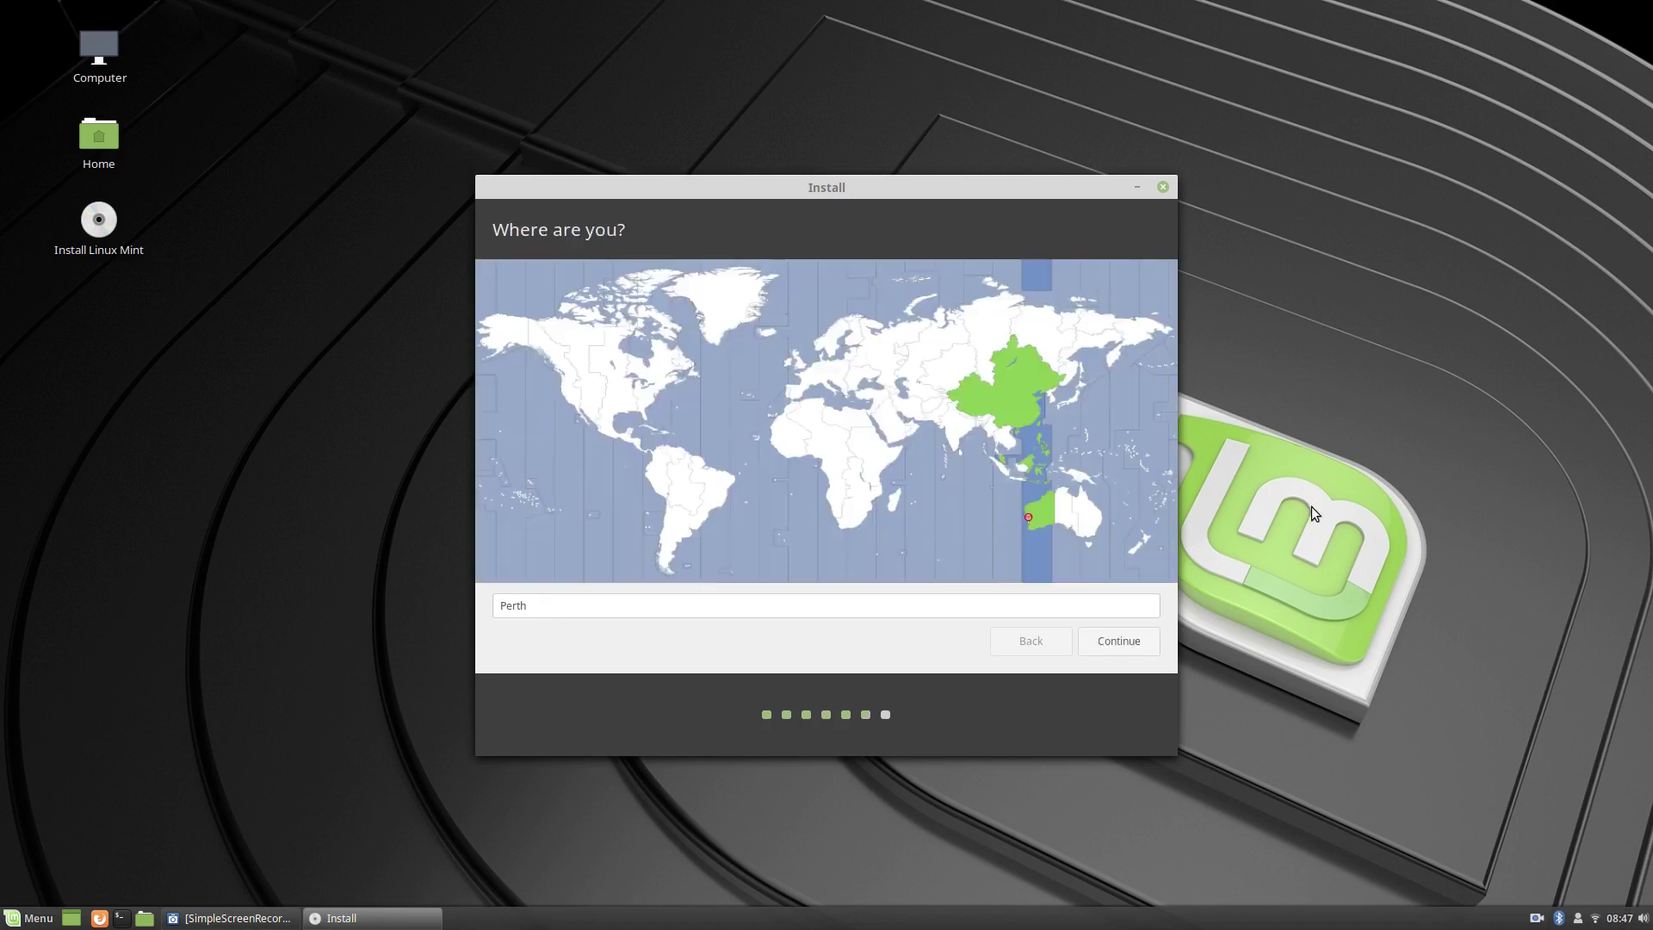
Accept Perth, enter the user's full name and set the computer name to mint-cin-19.
{"action": "left_click", "coordinate": [1126, 644]}
{"action": "type", "text": "Colin Brash"}
{"action": "key", "text": "Tab"}
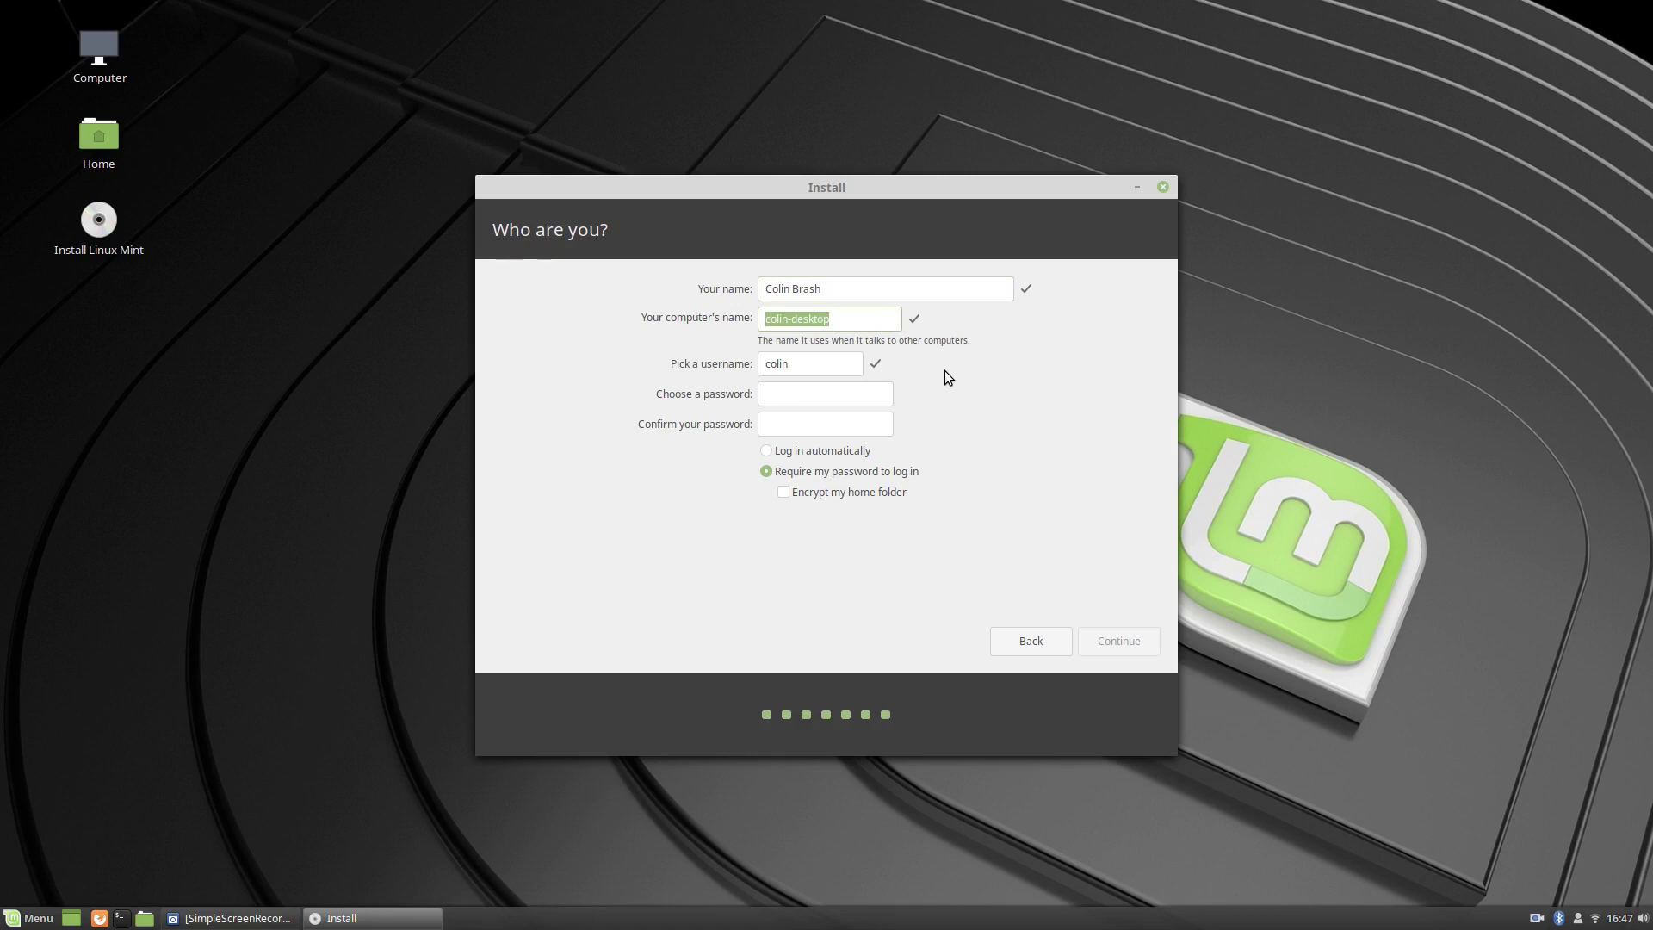
{"action": "type", "text": "mint"}
{"action": "type", "text": "-19"}
{"action": "key", "text": "BackSpace"}
{"action": "key", "text": "BackSpace"}
{"action": "type", "text": "cin-19"}
Enter and confirm the account password, then continue the installation.
{"action": "key", "text": "Tab"}
{"action": "type", "text": "********"}
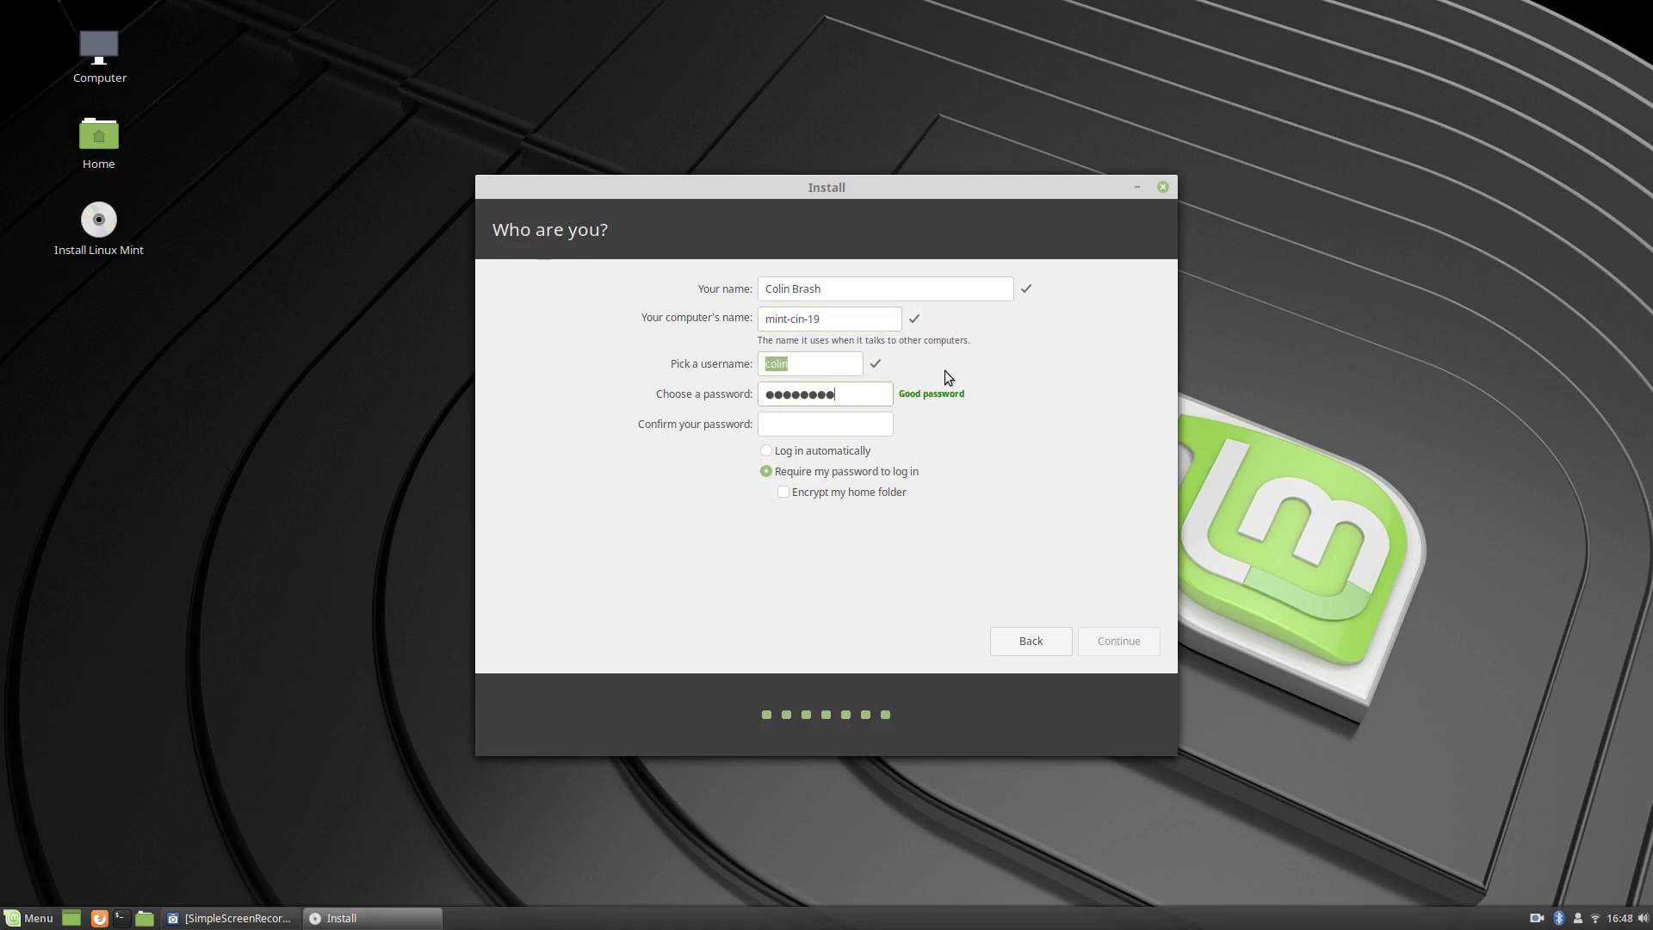
{"action": "key", "text": "Tab"}
{"action": "type", "text": "********"}
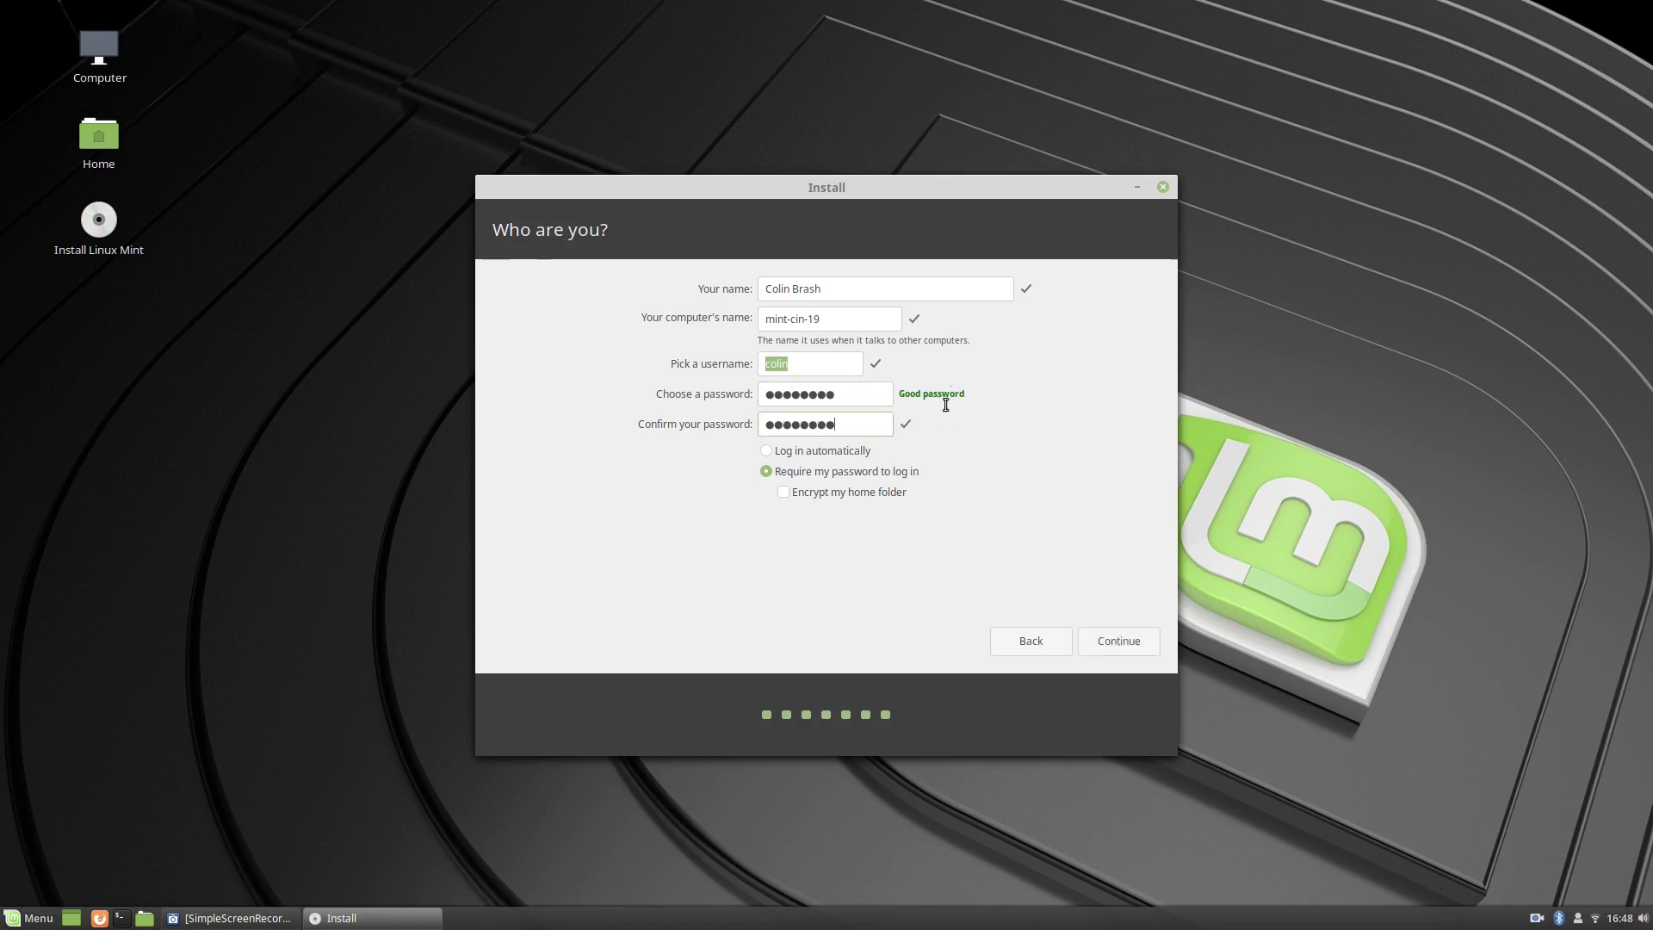
{"action": "left_click", "coordinate": [1144, 639]}
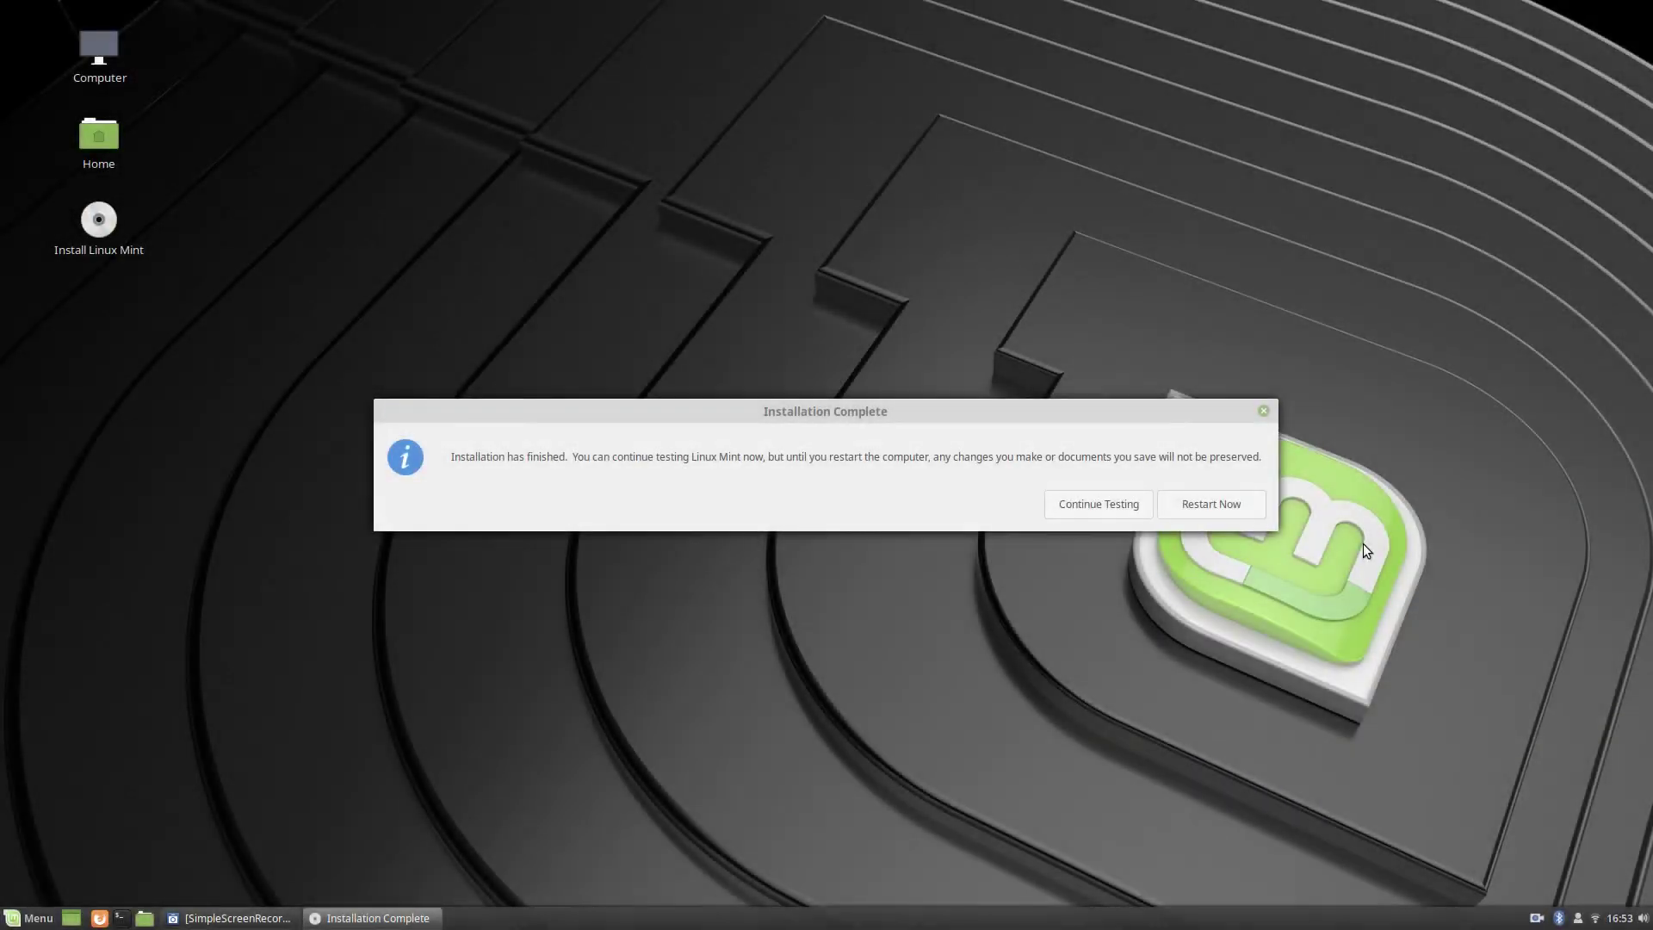
Choose Continue Testing instead of restarting.
{"action": "left_click", "coordinate": [1083, 506]}
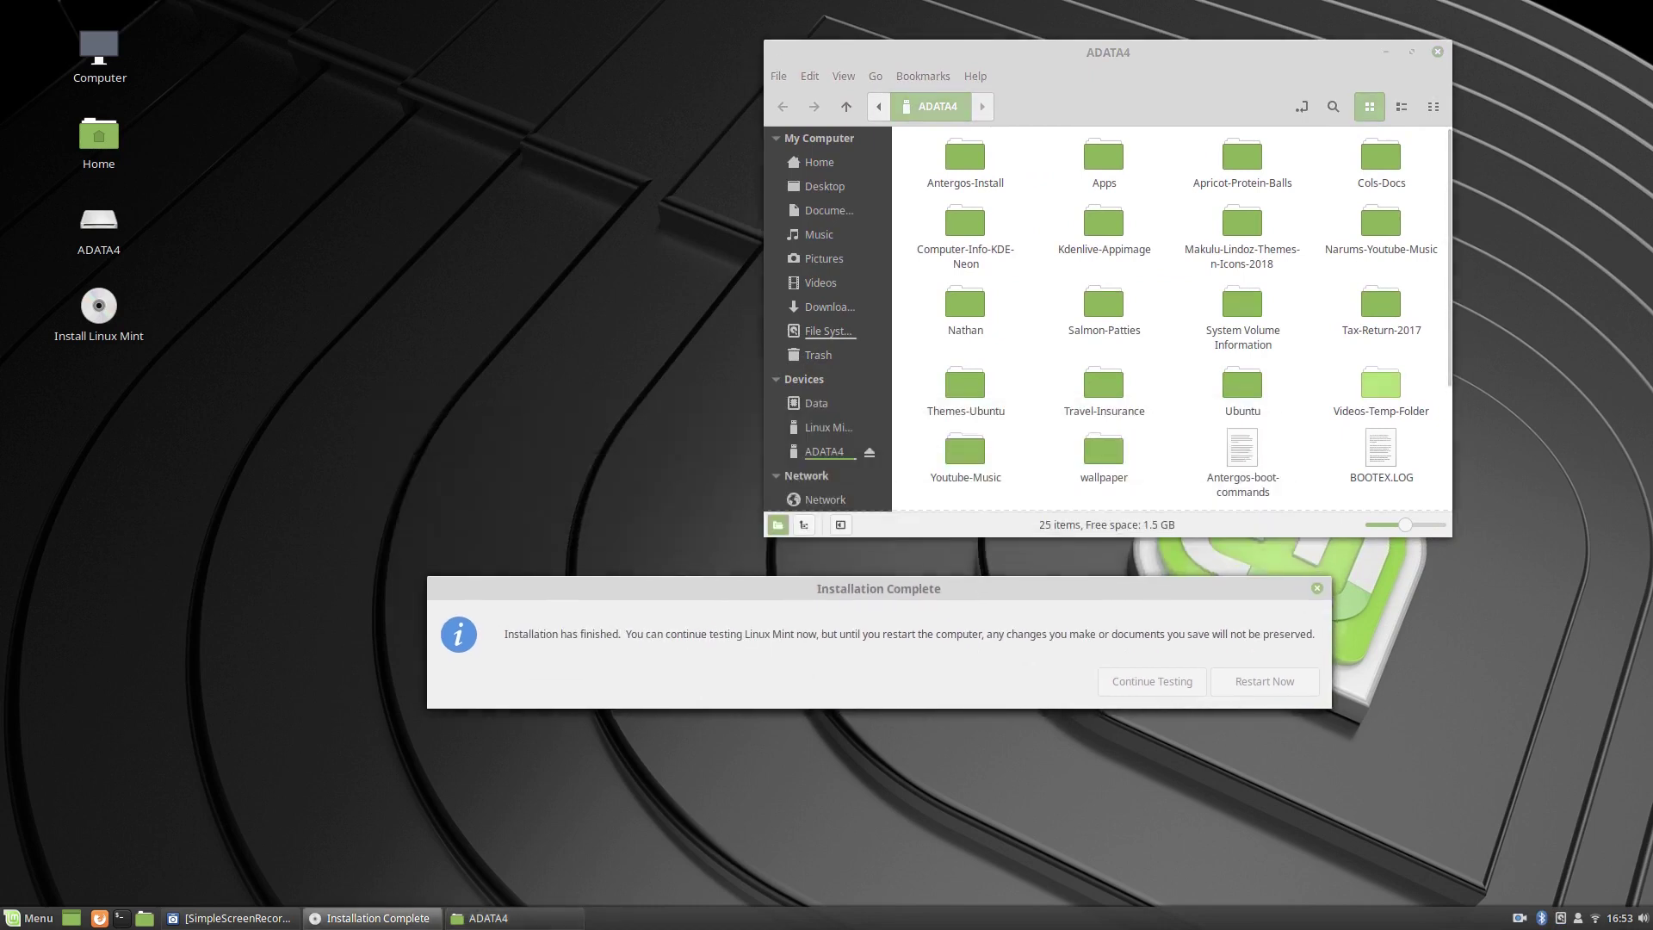
Open Videos-Temp-Folder in Nemo and dismiss the installation complete message.
{"action": "double_click", "coordinate": [1381, 385]}
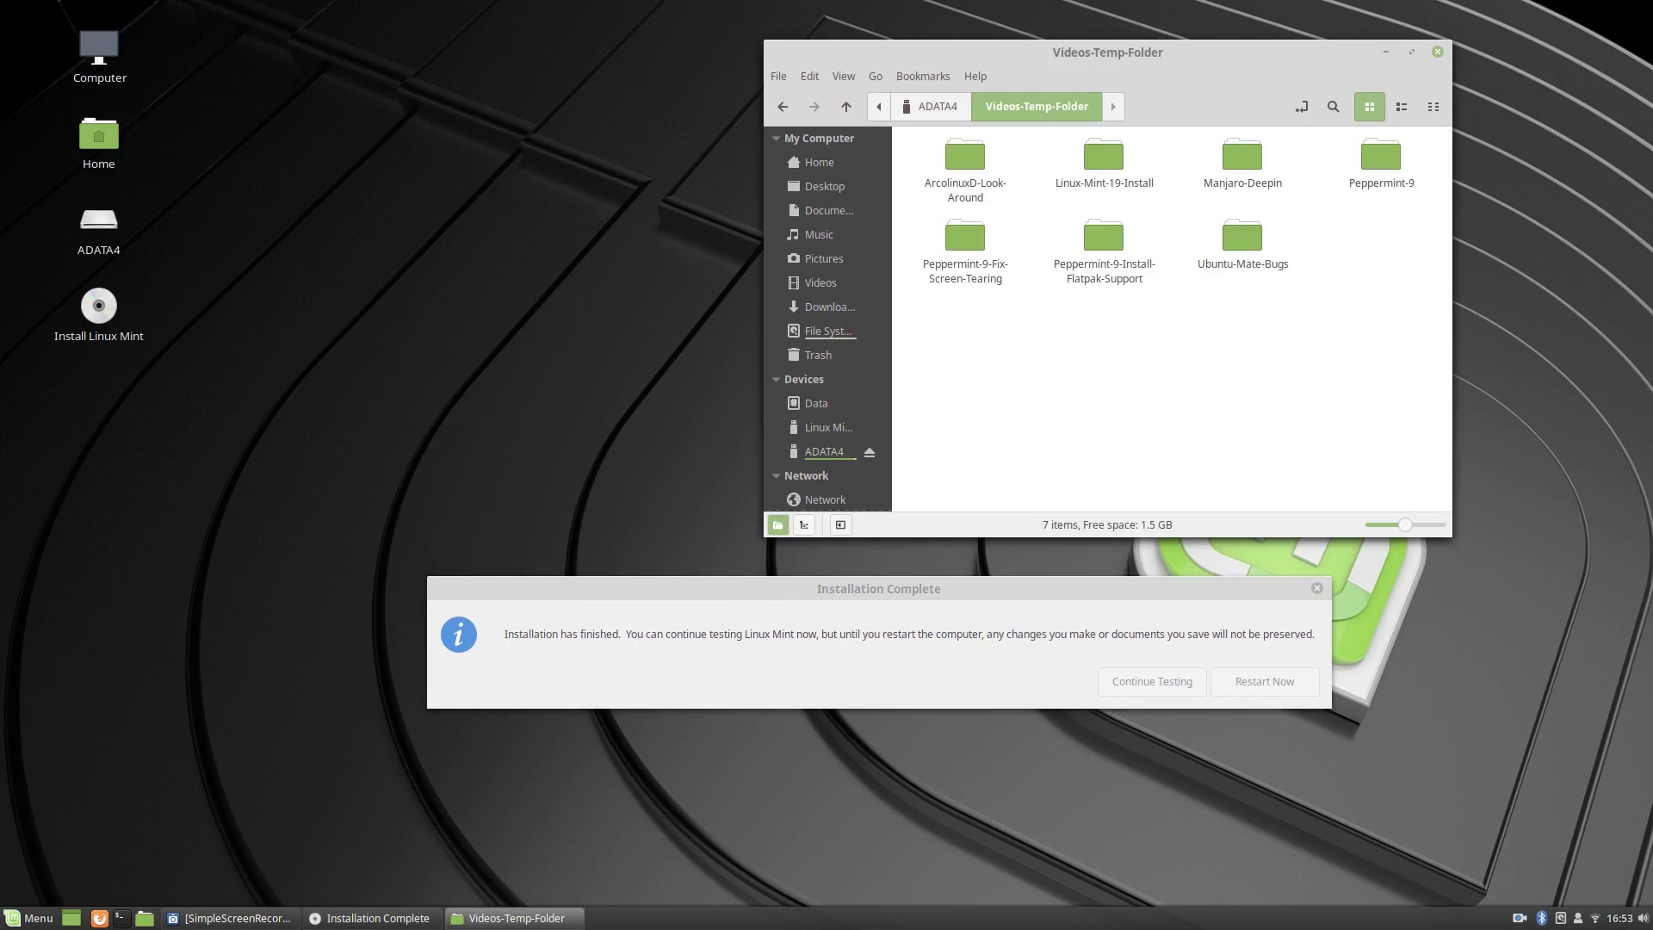
{"action": "key", "text": "Escape"}
{"action": "right_click", "coordinate": [1002, 344]}
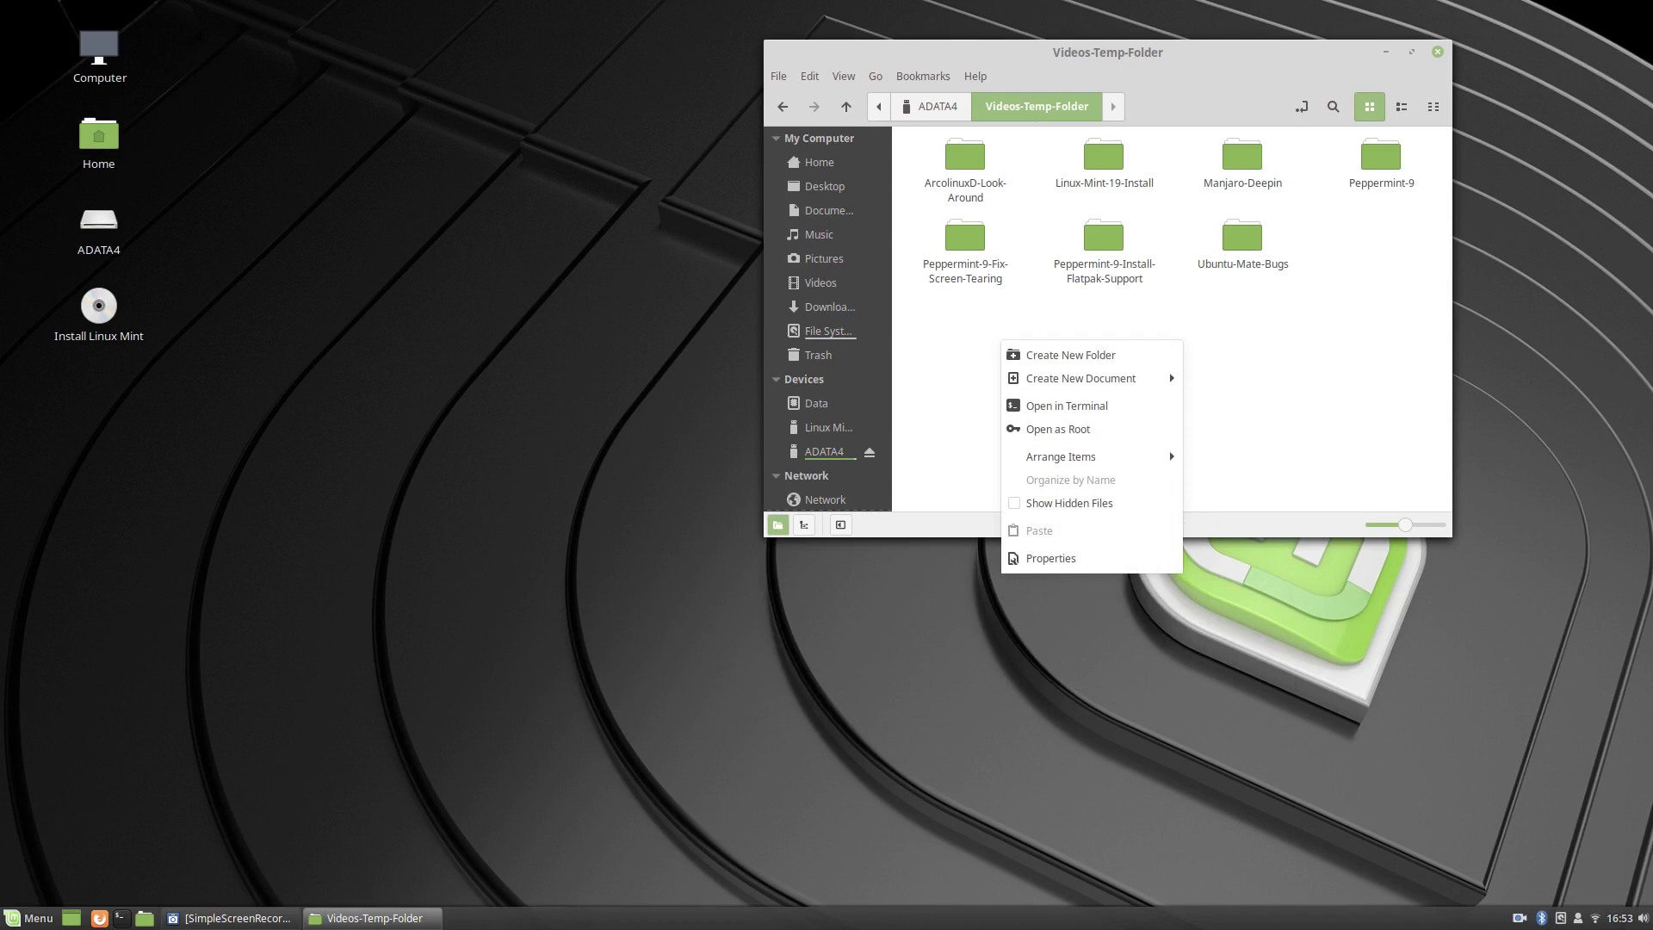
{"action": "key", "text": "Escape"}
Create a folder named Failed inside Linux-Mint-19-Install.
{"action": "double_click", "coordinate": [1104, 155]}
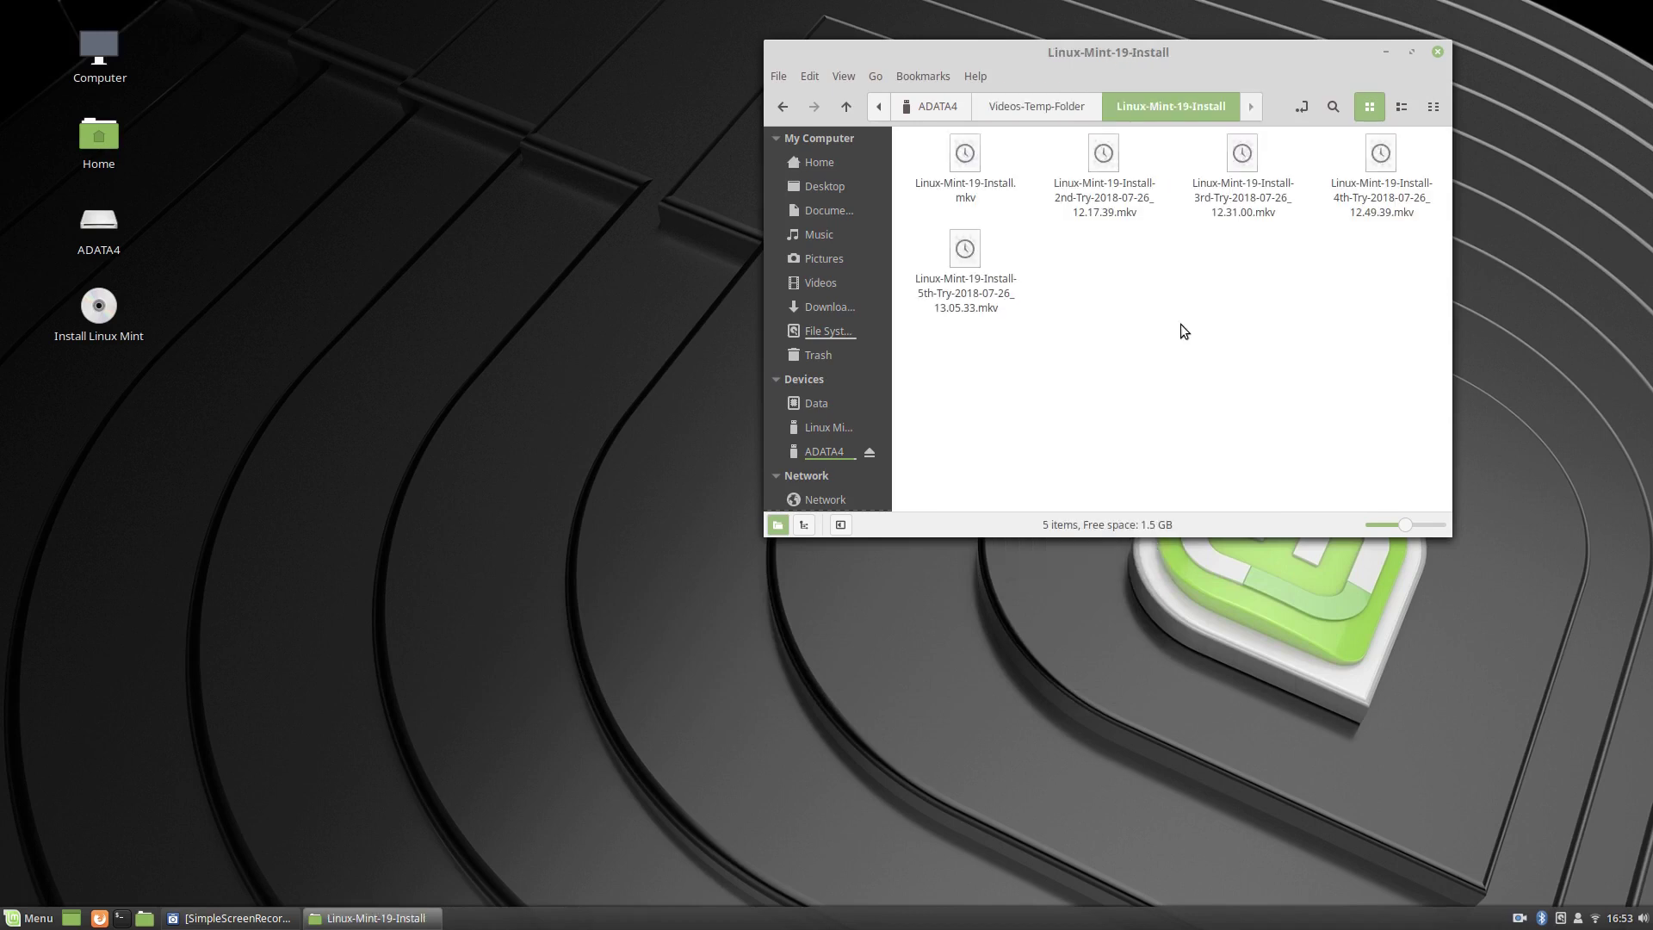
{"action": "right_click", "coordinate": [1103, 293]}
{"action": "left_click", "coordinate": [1137, 304]}
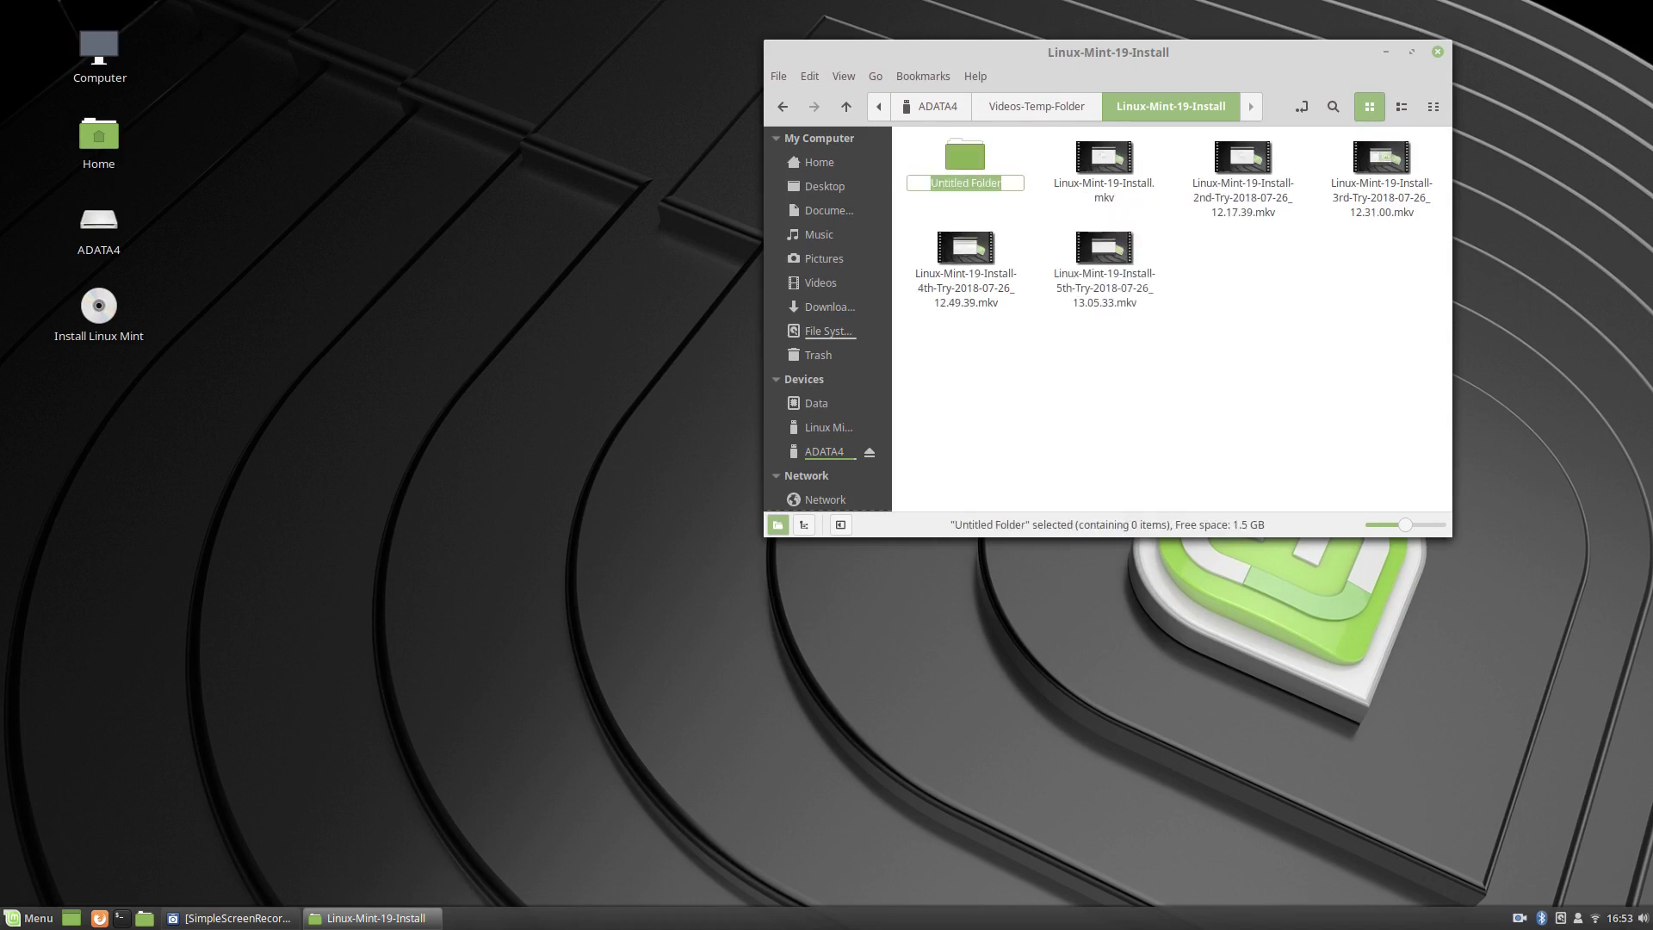
{"action": "type", "text": "Failed"}
{"action": "key", "text": "Return"}
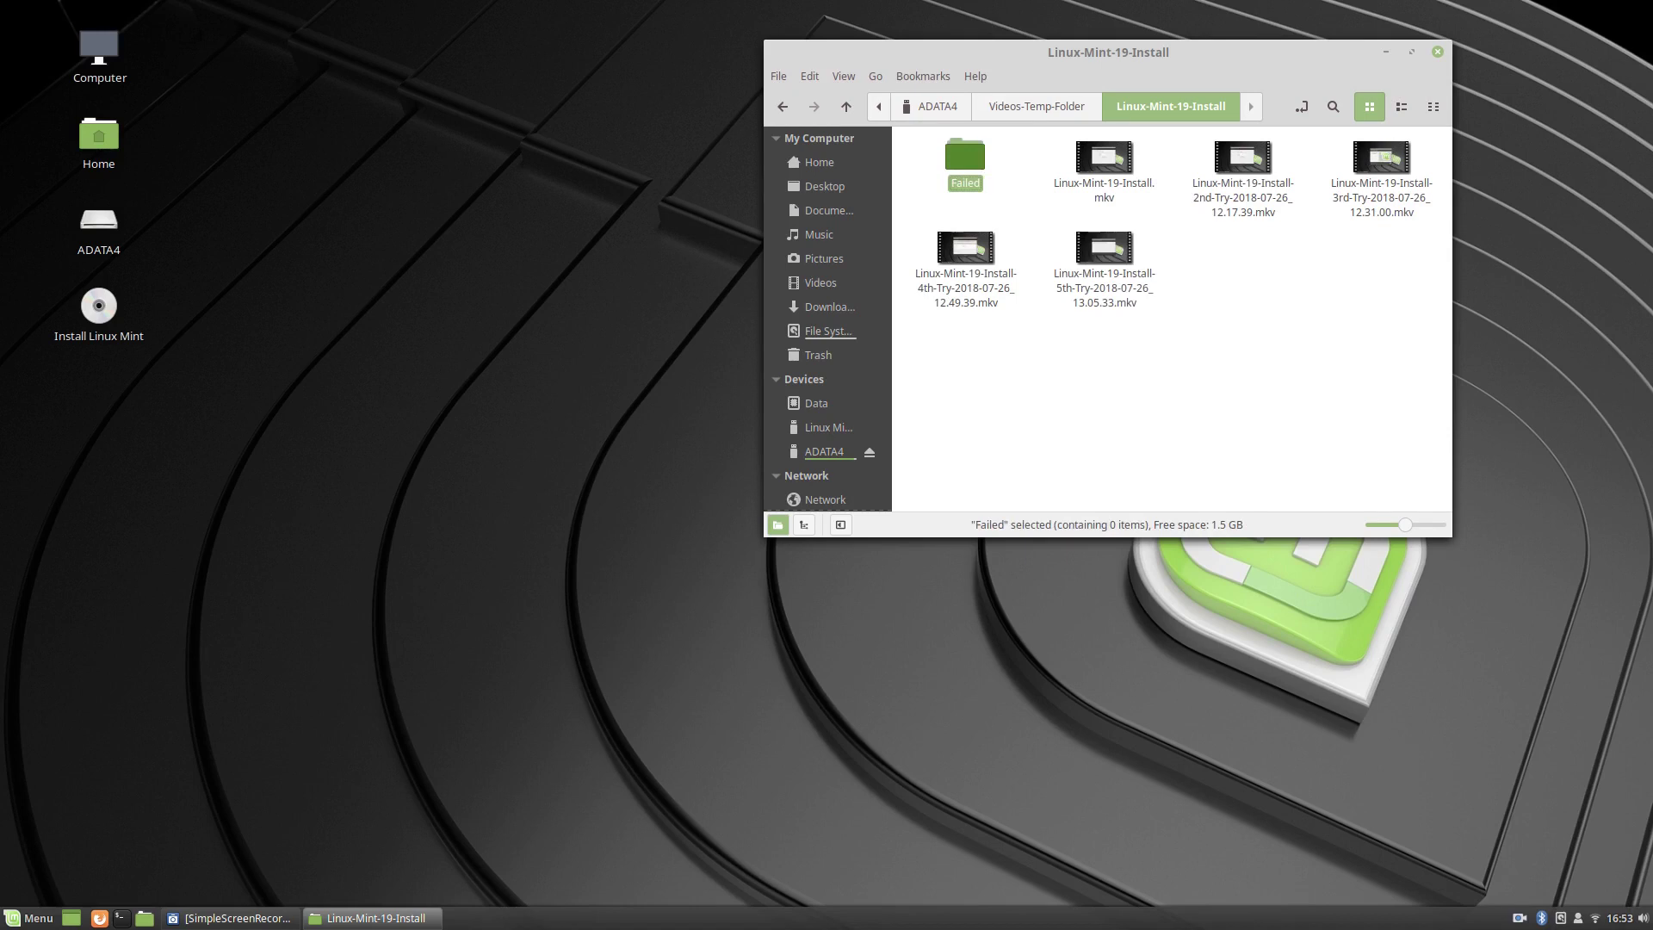
Move all five .mkv recordings into the Failed folder.
{"action": "left_click", "coordinate": [1104, 163]}
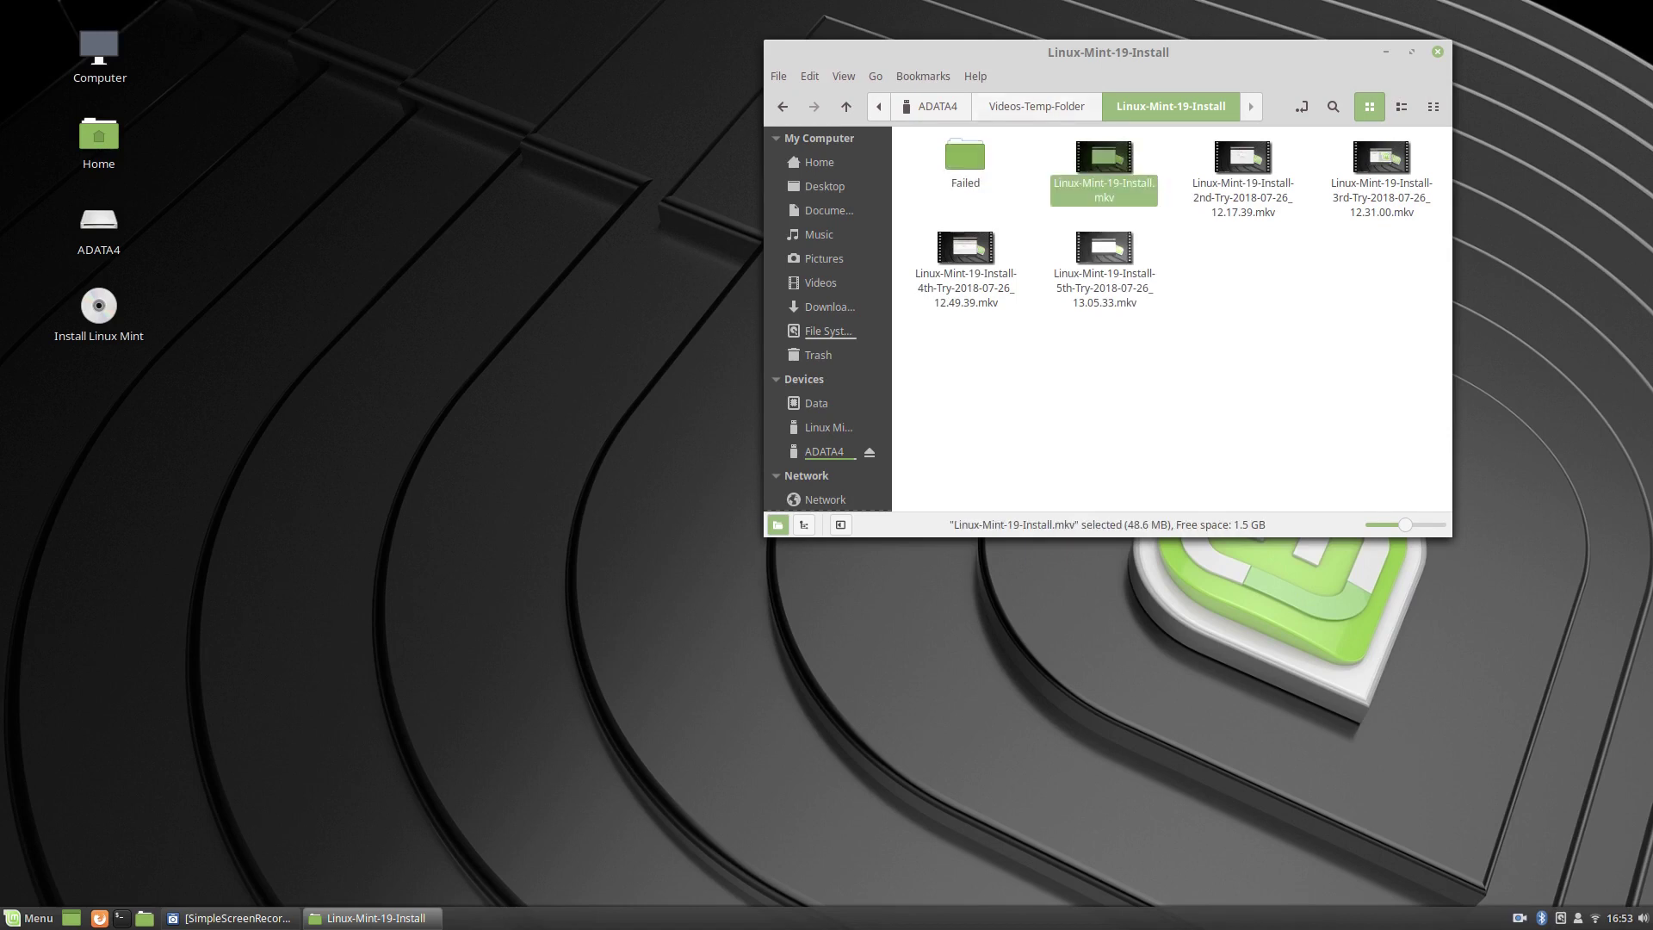
{"action": "left_click", "coordinate": [1104, 248], "text": "shift"}
{"action": "left_click_drag", "start_coordinate": [1104, 159], "coordinate": [968, 159]}
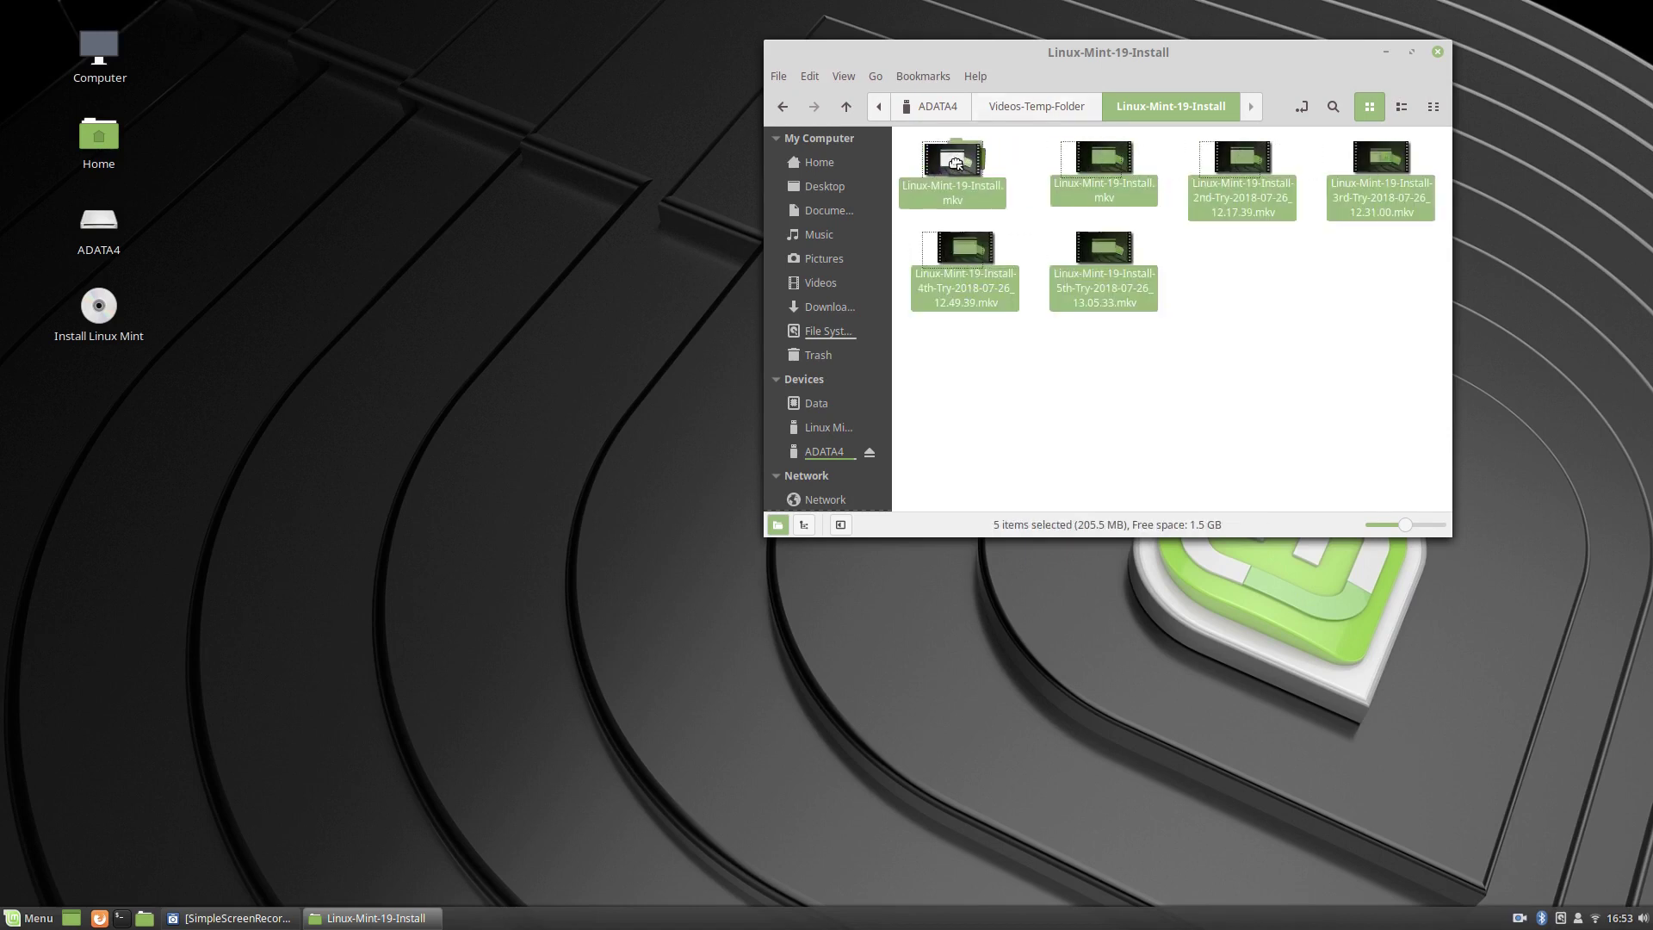
{"action": "right_click", "coordinate": [1061, 195]}
Create a folder named Correct-Install-V2 beside Failed and open it.
{"action": "left_click", "coordinate": [1106, 204]}
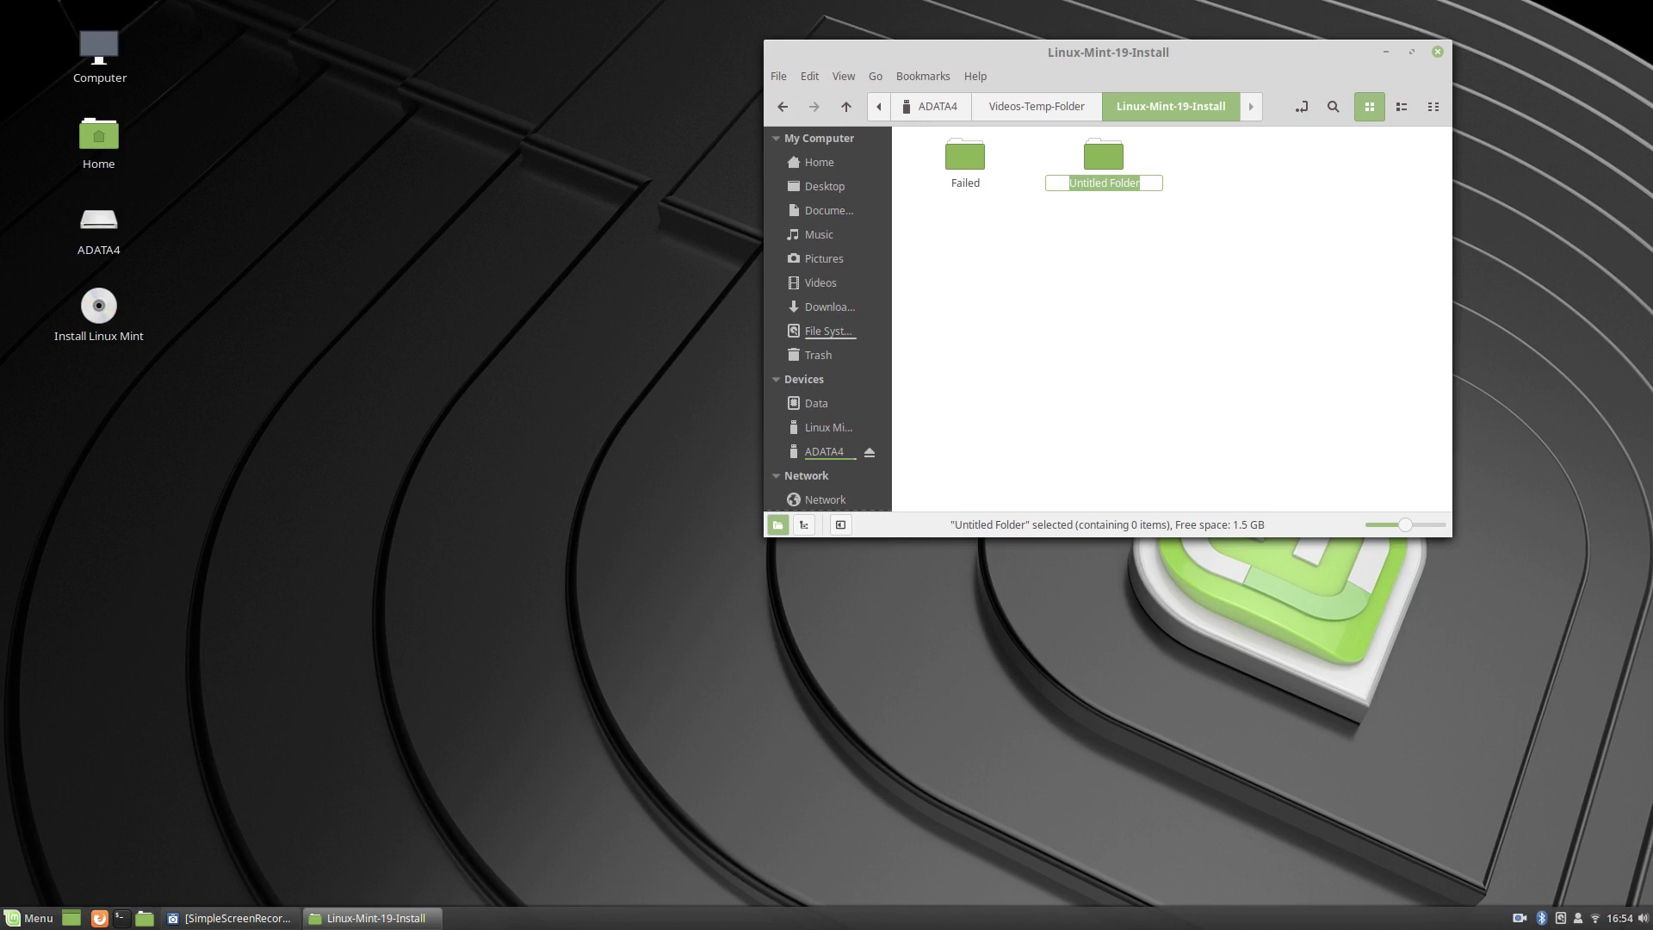
{"action": "type", "text": "Correct-Install-V2"}
{"action": "key", "text": "Return"}
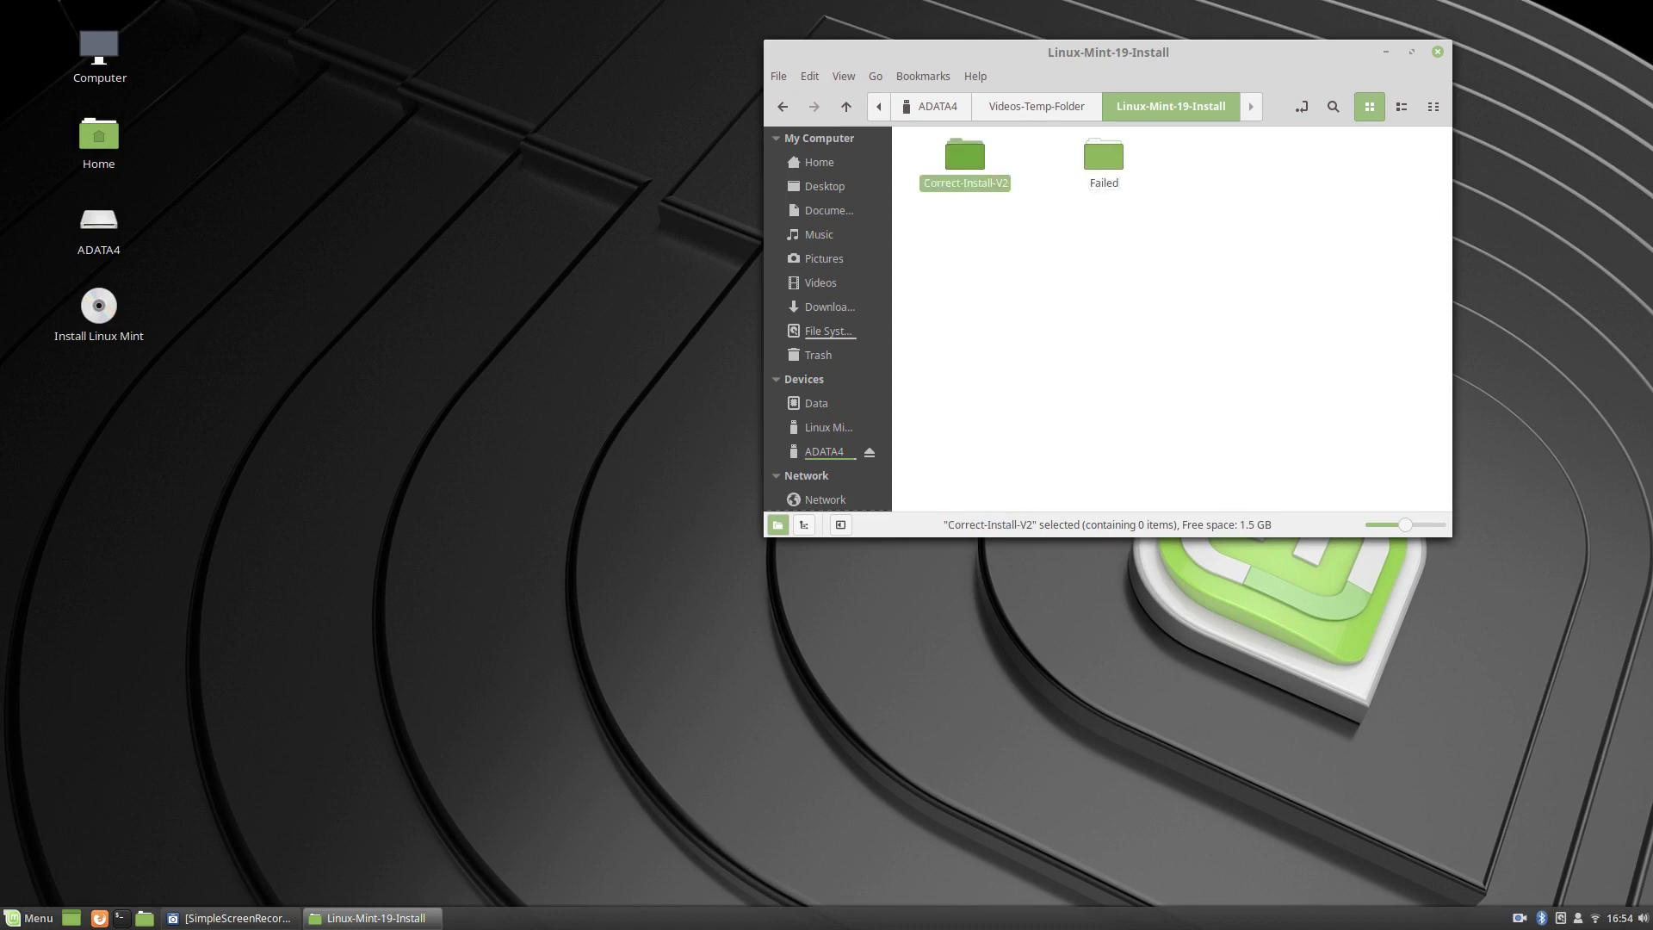
{"action": "key", "text": "Return"}
Open a second file window on Videos showing Linux-Mint-19-Install.mkv and move it to the left.
{"action": "key", "text": "super+e"}
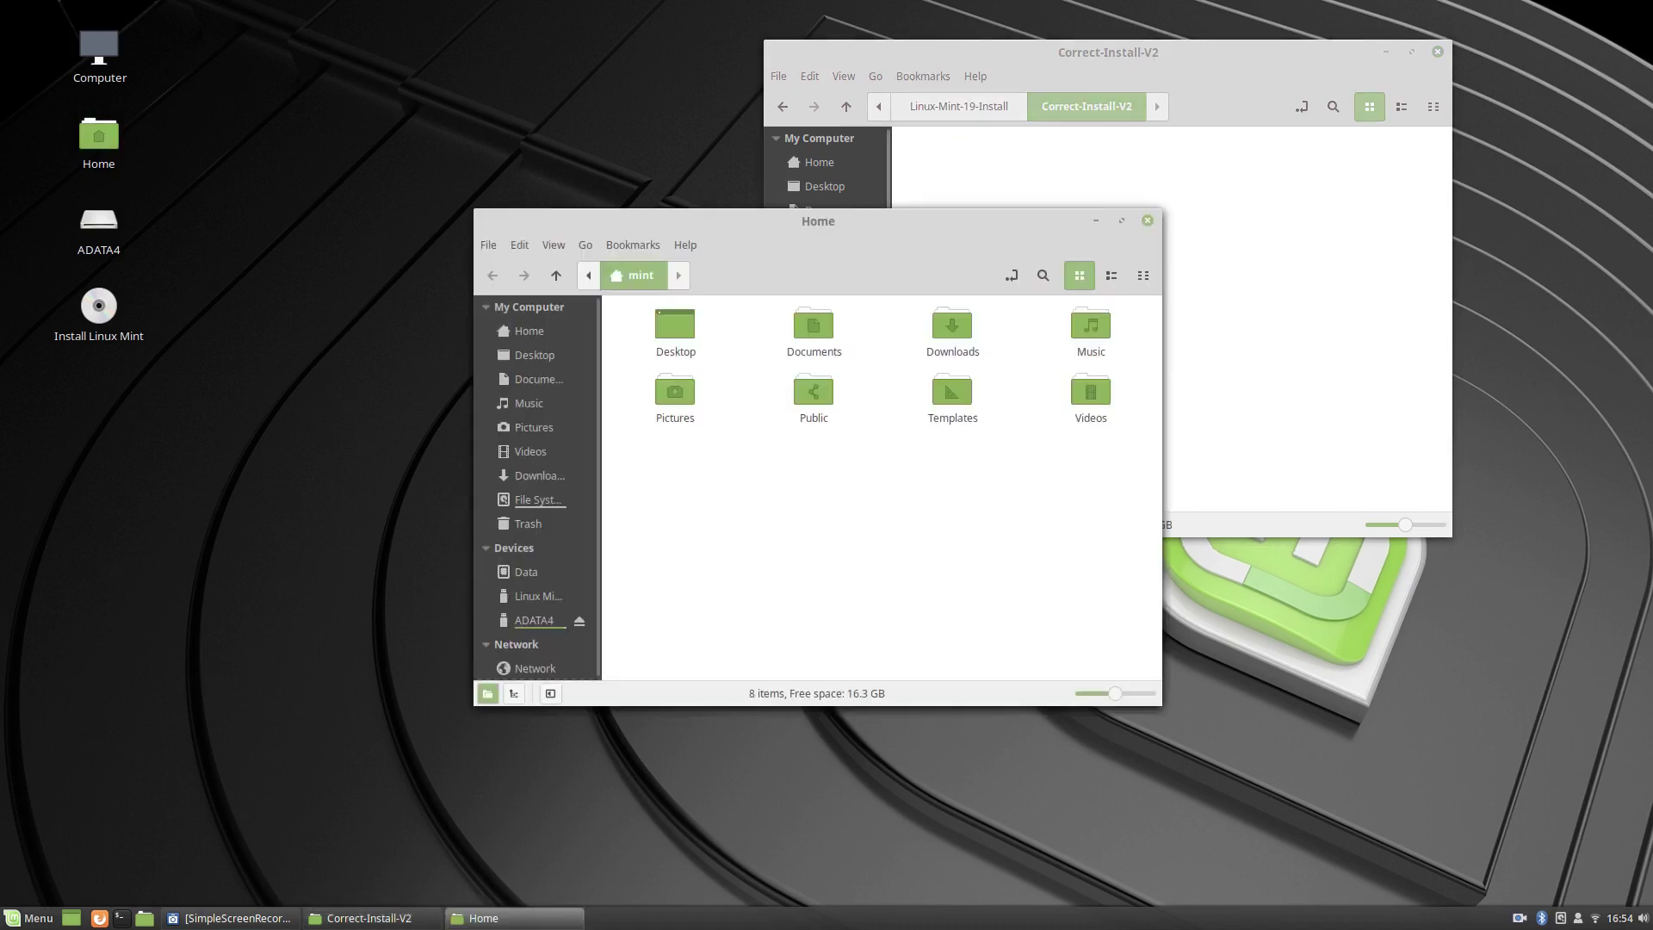
{"action": "key", "text": "v"}
{"action": "key", "text": "Return"}
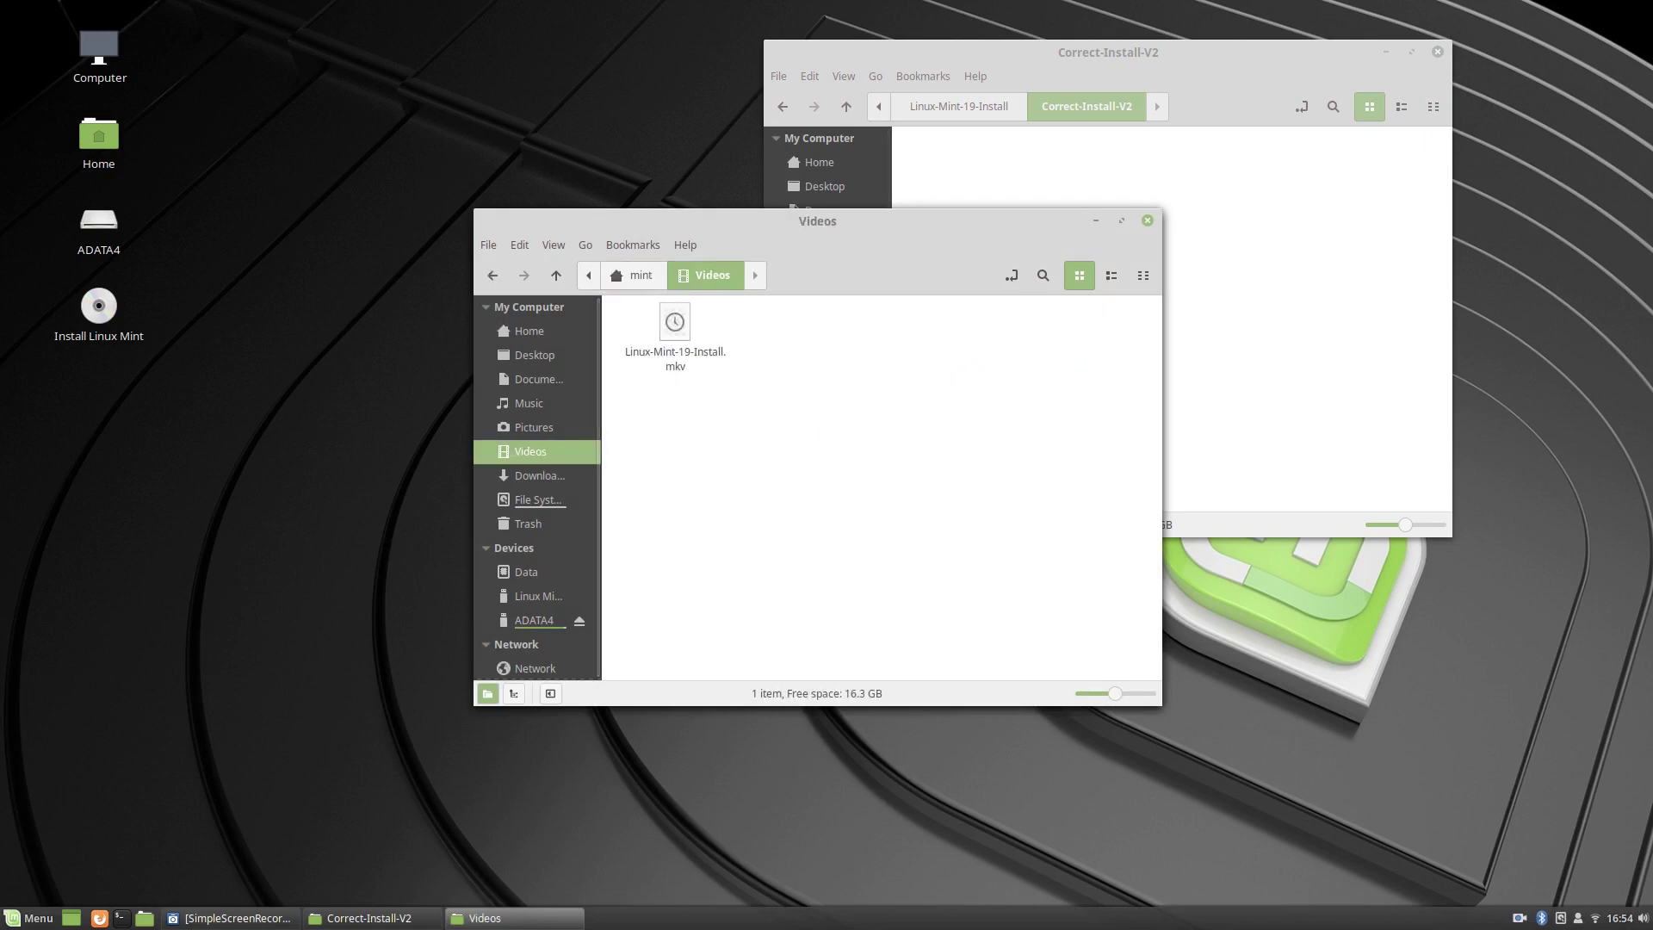
{"action": "left_click_drag", "start_coordinate": [818, 220], "coordinate": [484, 281]}
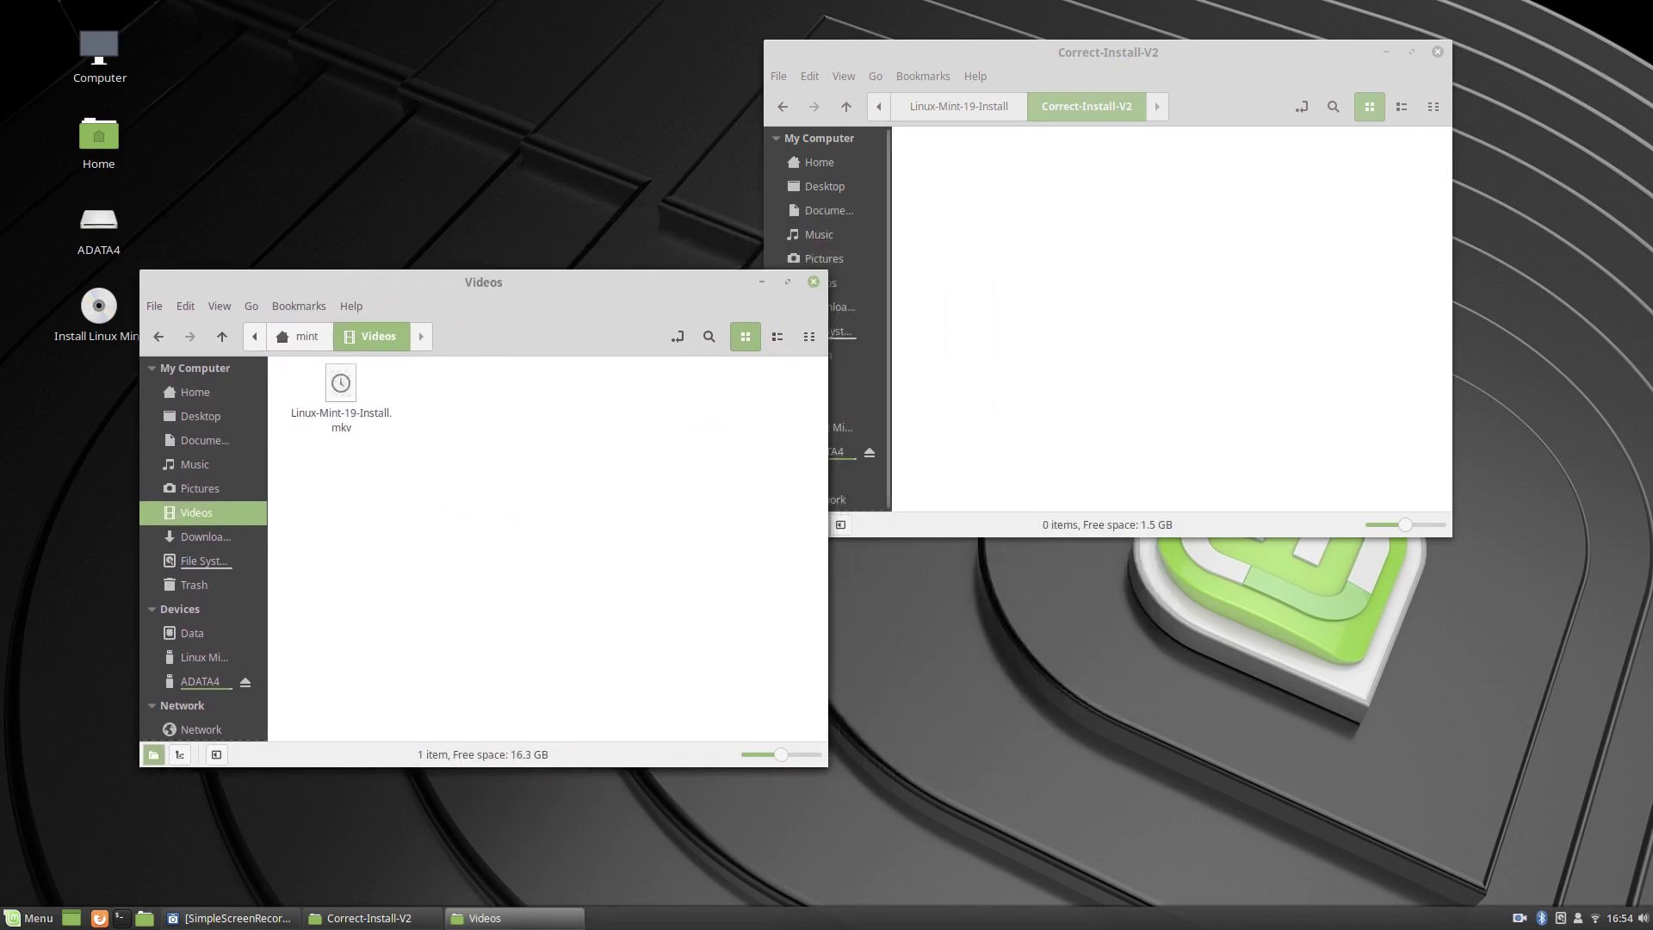